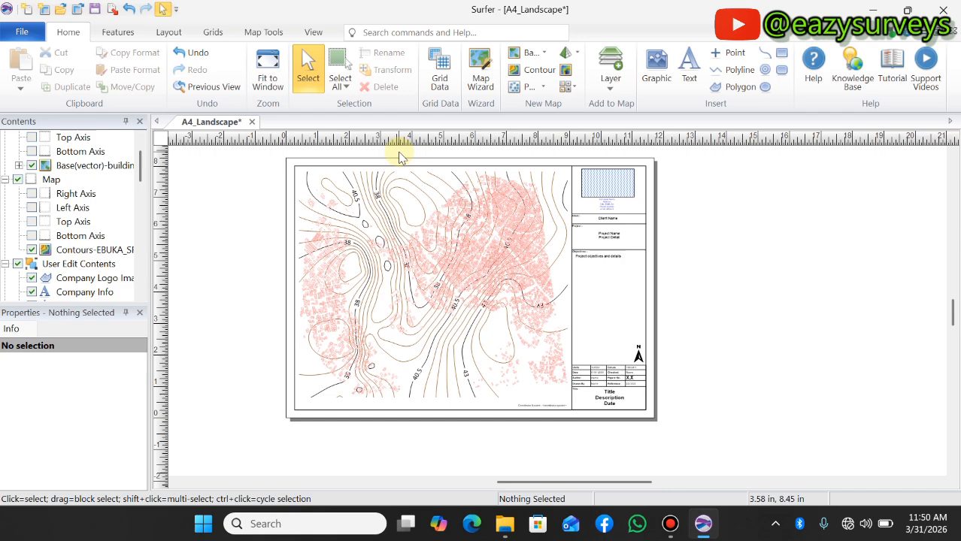
# Examine the A4 landscape layout, including the contour map, building footprints and title block
pyautogui.scroll(1, 400, 158)
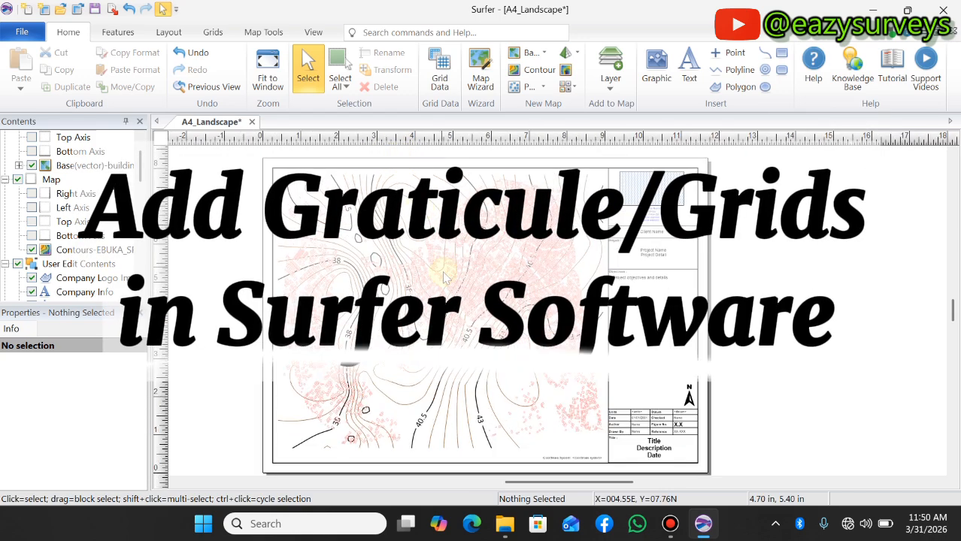
pyautogui.scroll(-1, 445, 283)
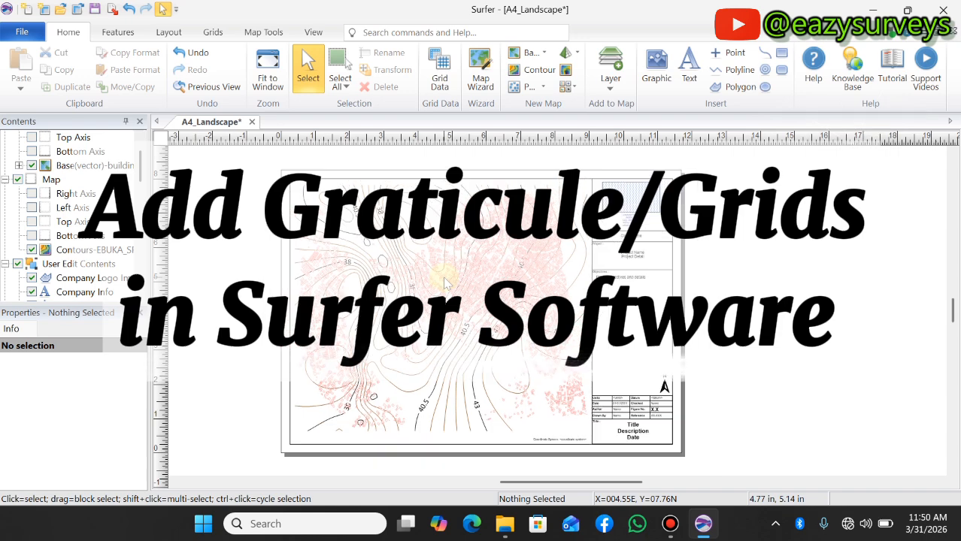
pyautogui.scroll(1, 418, 291)
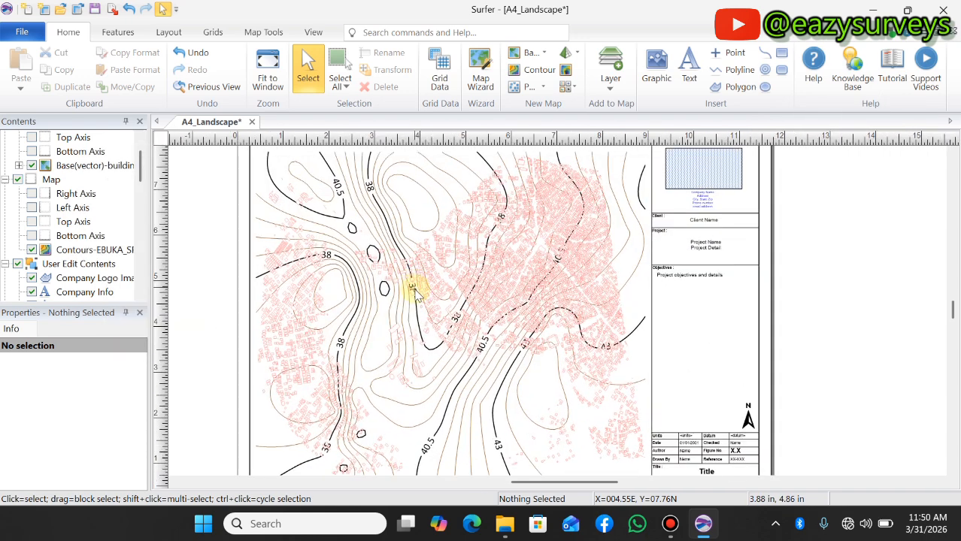
pyautogui.scroll(-1, 416, 292)
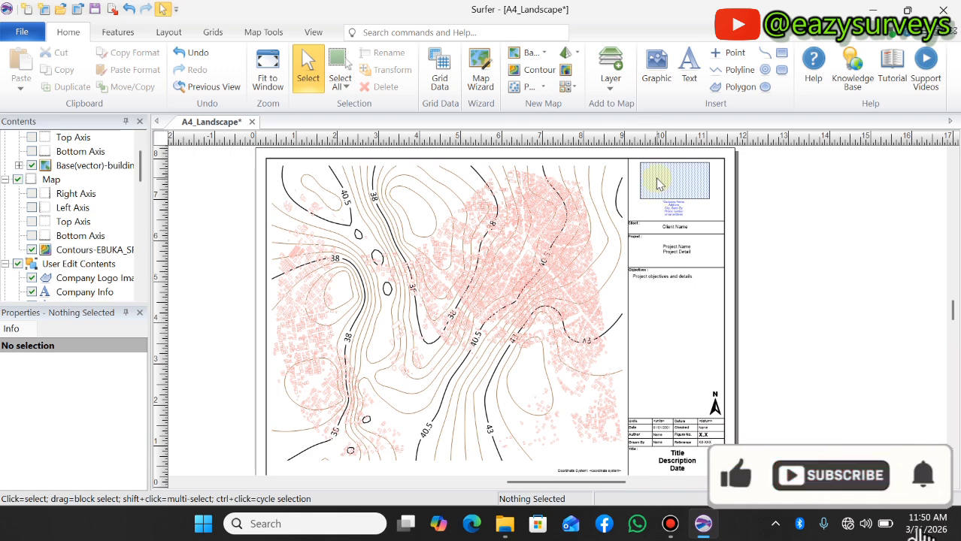
pyautogui.scroll(-1, 659, 183)
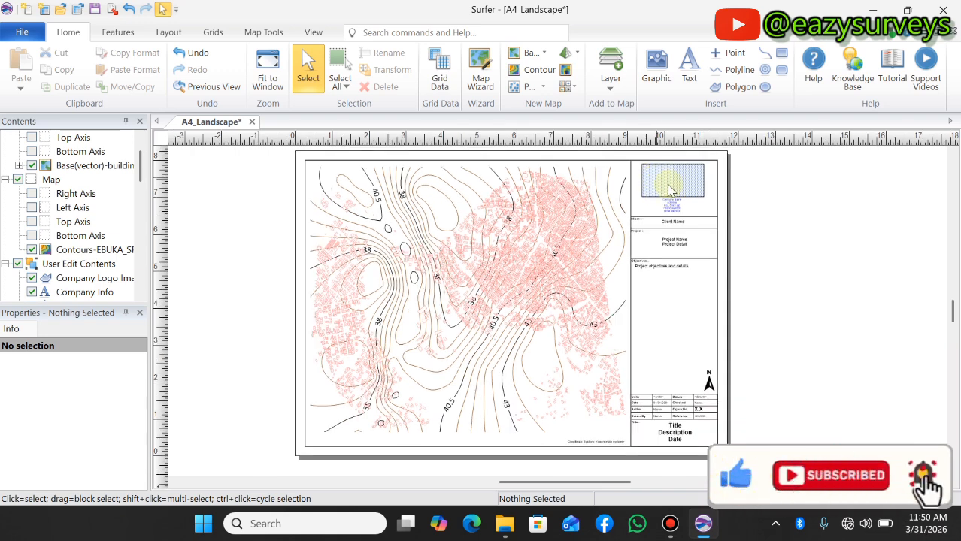
pyautogui.scroll(1, 703, 420)
pyautogui.scroll(-1, 702, 419)
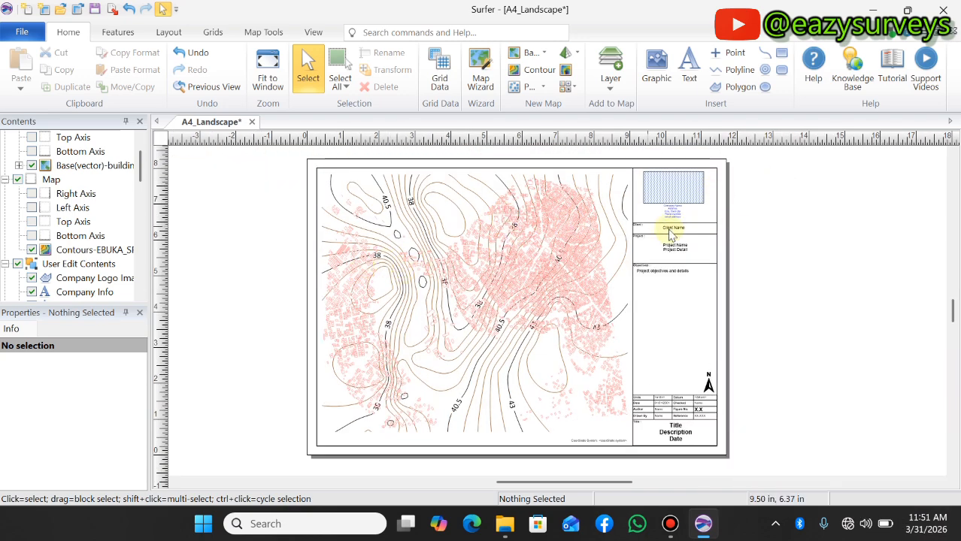
pyautogui.scroll(2, 699, 397)
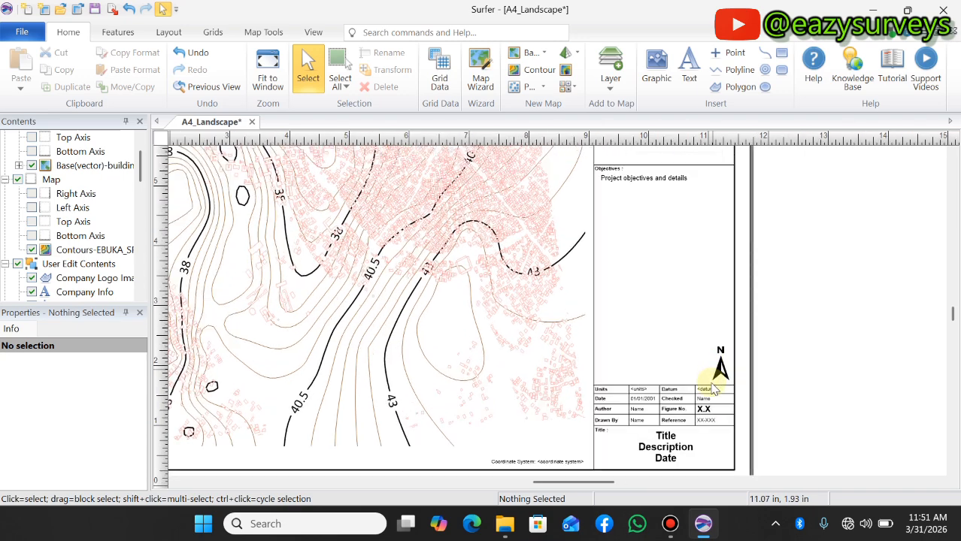
pyautogui.scroll(-3, 642, 431)
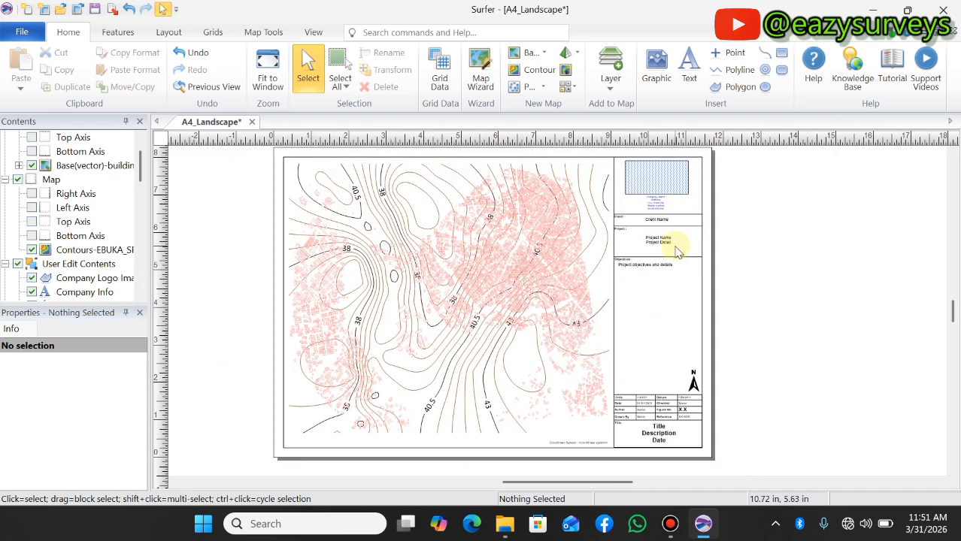
pyautogui.scroll(1, 592, 253)
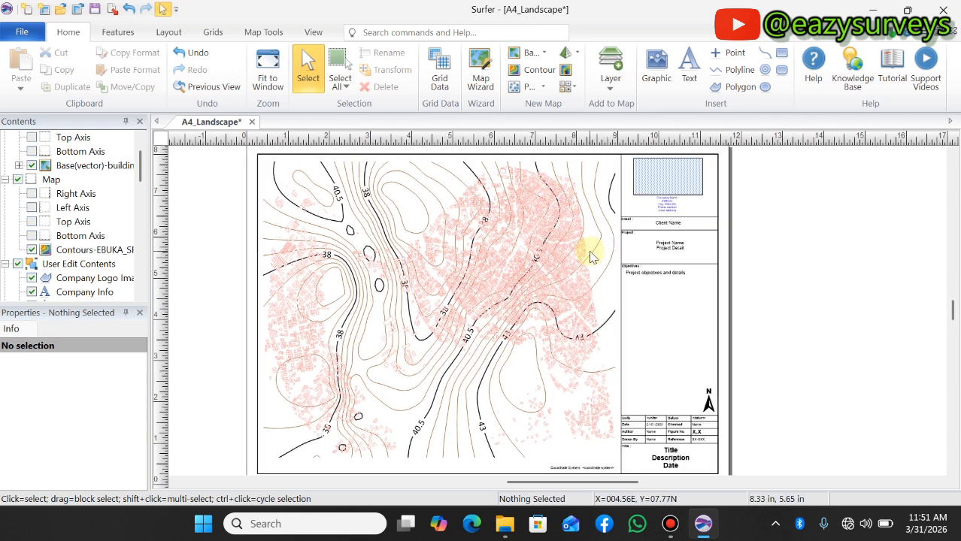
pyautogui.scroll(-1, 592, 253)
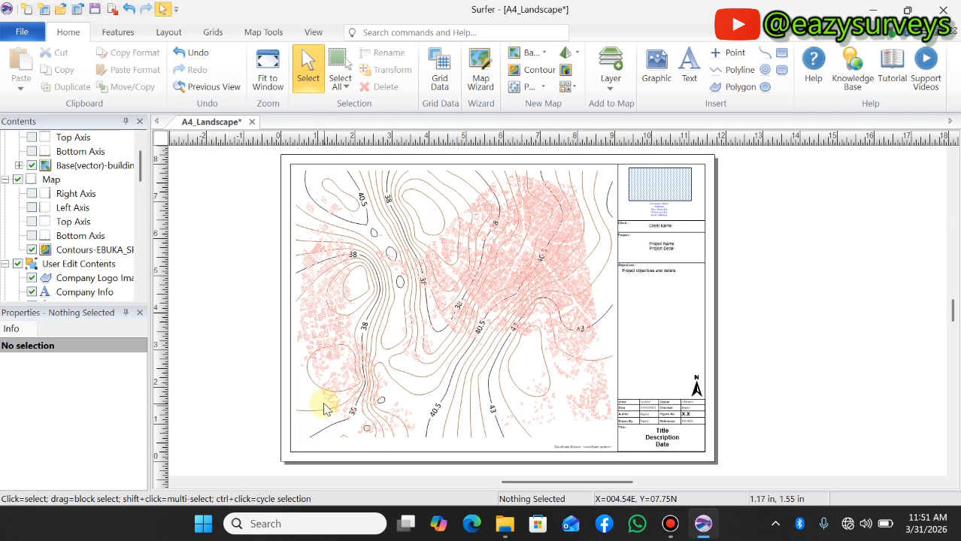
pyautogui.scroll(-1, 419, 340)
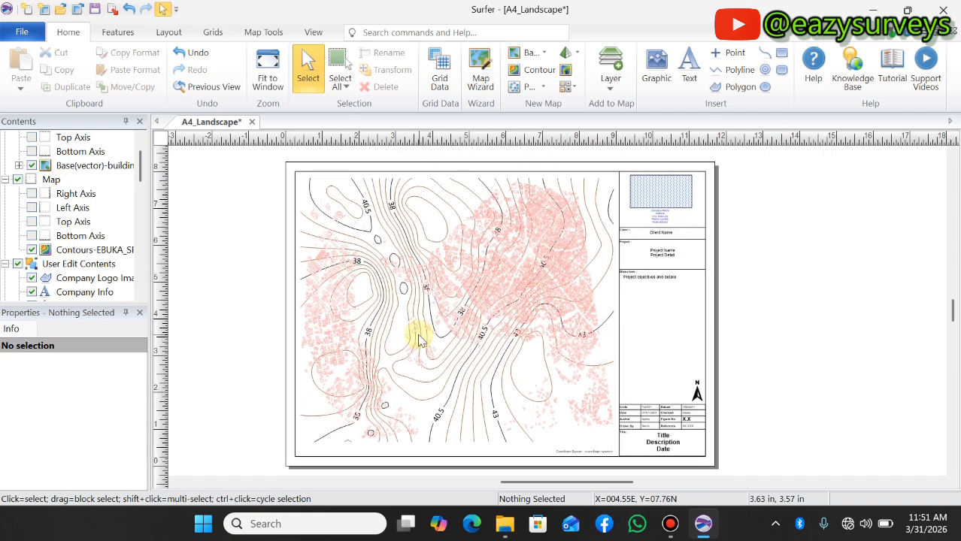
pyautogui.scroll(-2, 419, 340)
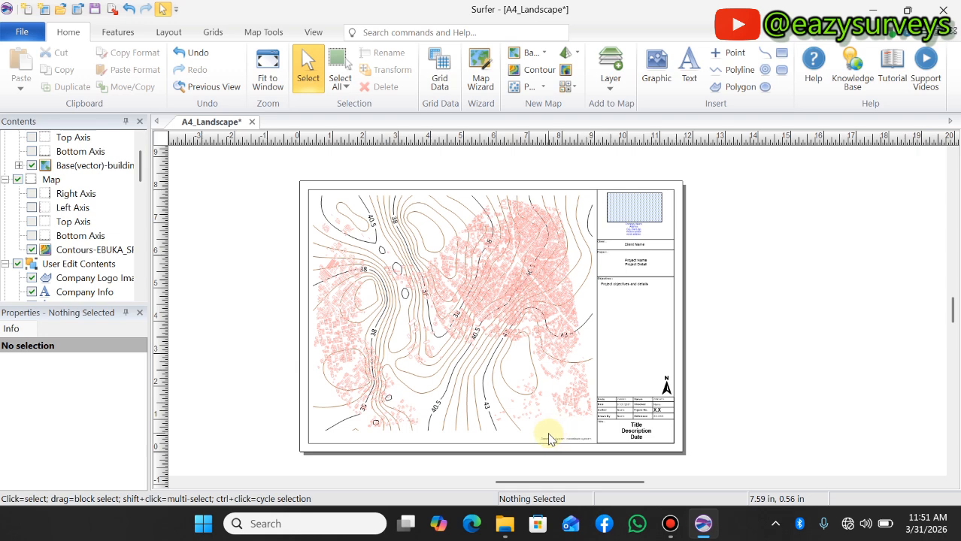
pyautogui.scroll(1, 305, 256)
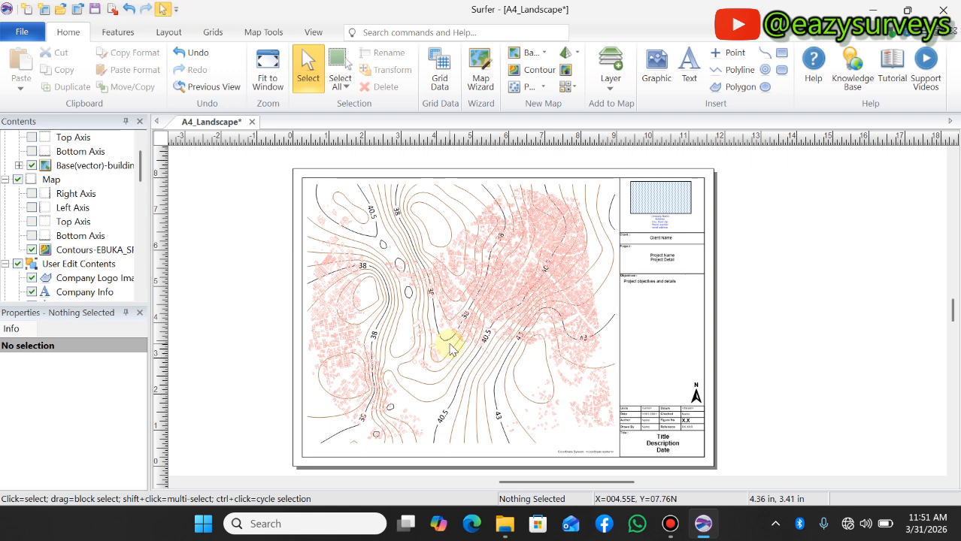
pyautogui.scroll(-1, 438, 339)
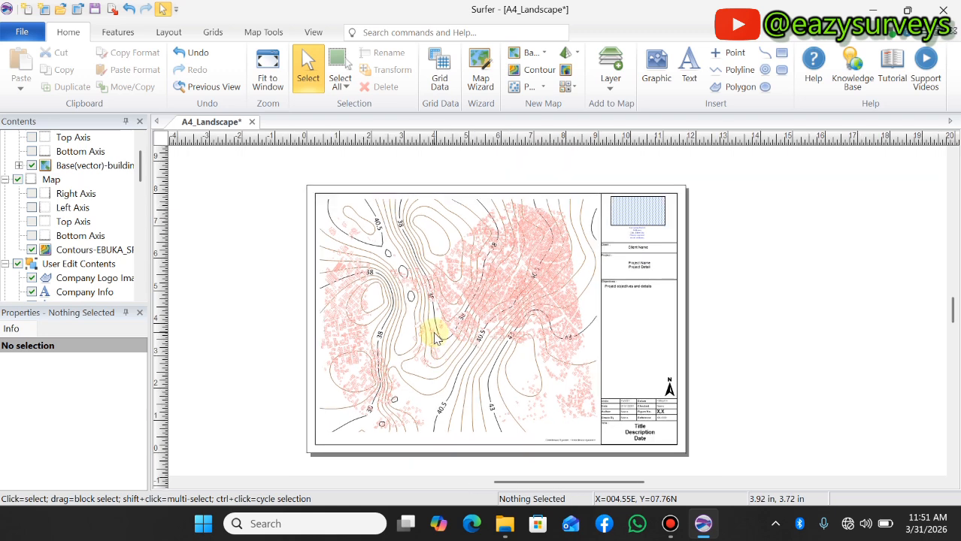
# Add a graticule layer to the map that contains the contours
pyautogui.click(261, 33)
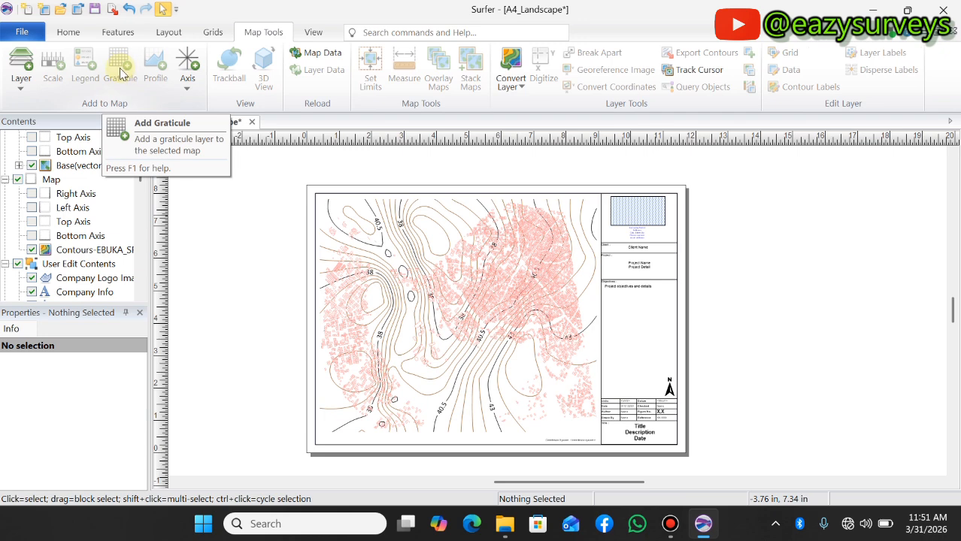
pyautogui.scroll(1, 64, 164)
pyautogui.scroll(-2, 64, 203)
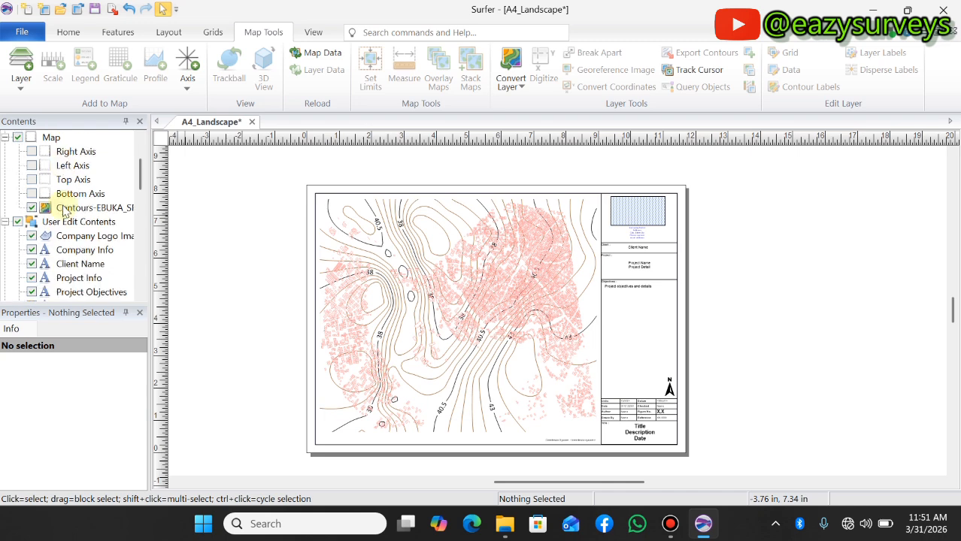
pyautogui.scroll(-1, 64, 213)
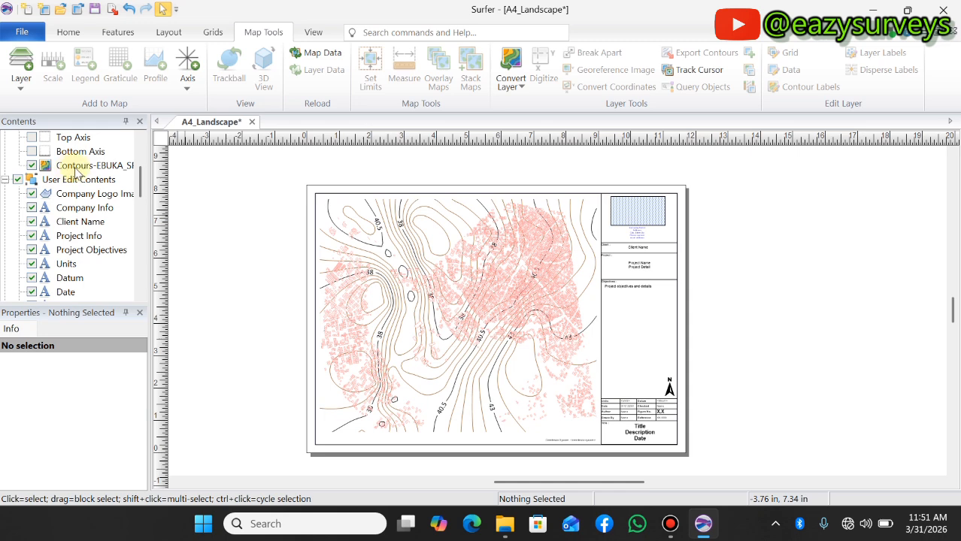
pyautogui.scroll(1, 78, 173)
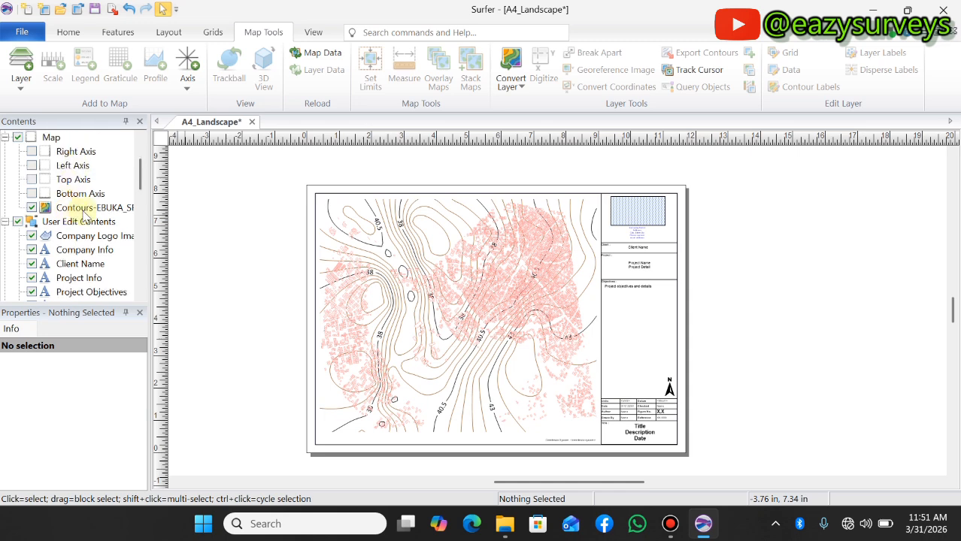
pyautogui.click(50, 138)
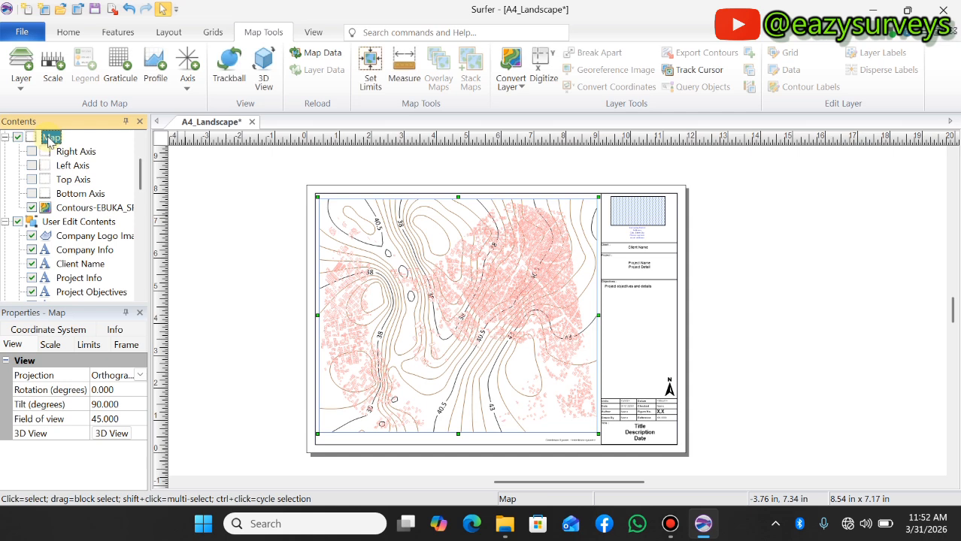
pyautogui.click(121, 67)
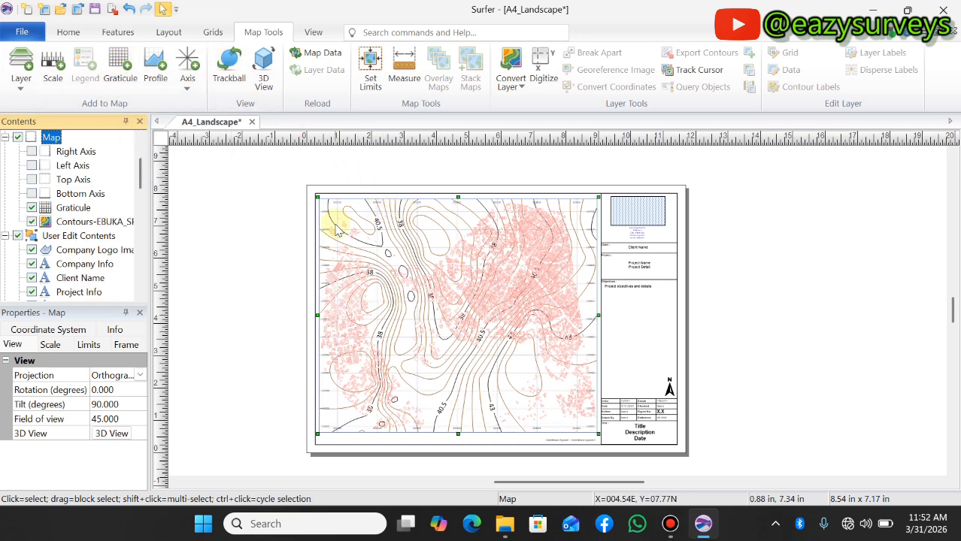
# Examine the graticule lines and the coordinate labels along all edges of the map frame
pyautogui.scroll(4, 336, 228)
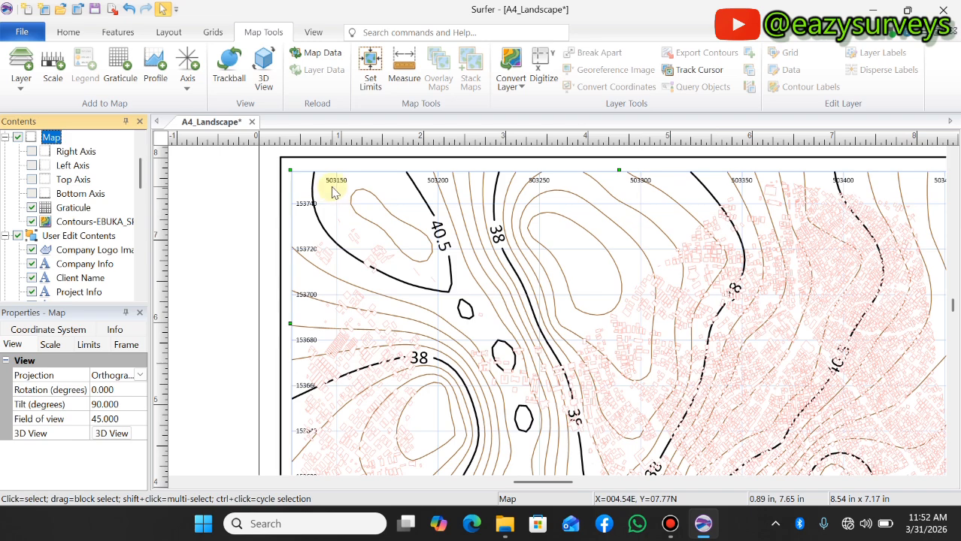
pyautogui.scroll(-4, 315, 204)
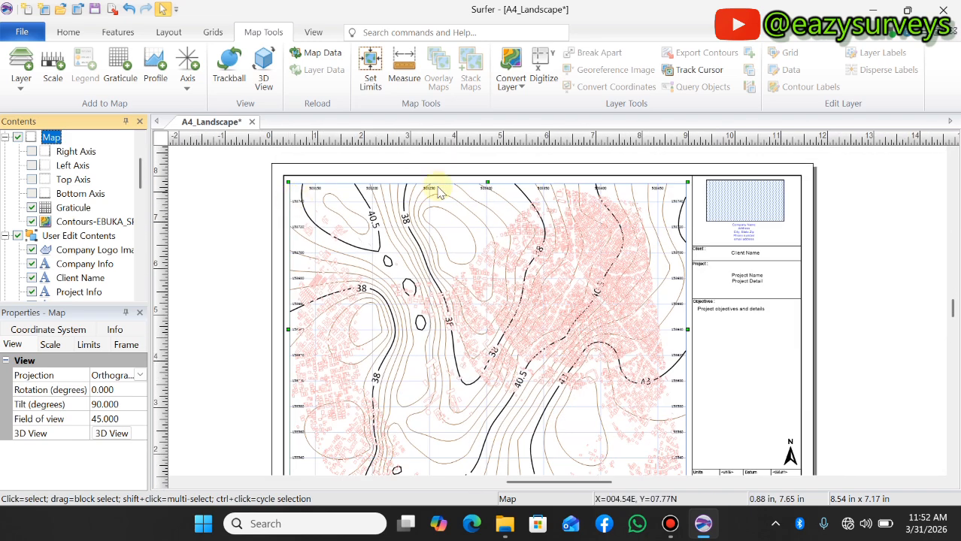
pyautogui.scroll(-2, 626, 255)
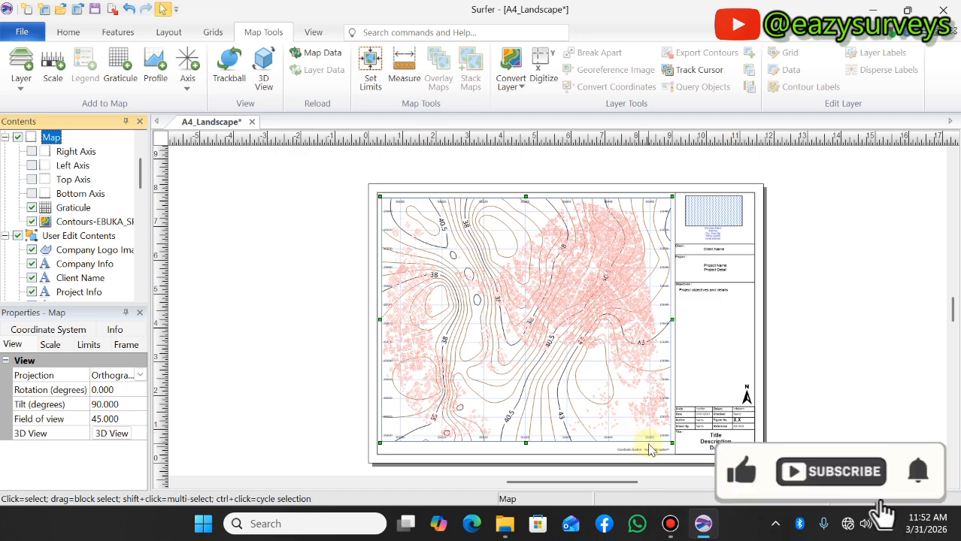
pyautogui.scroll(1, 652, 449)
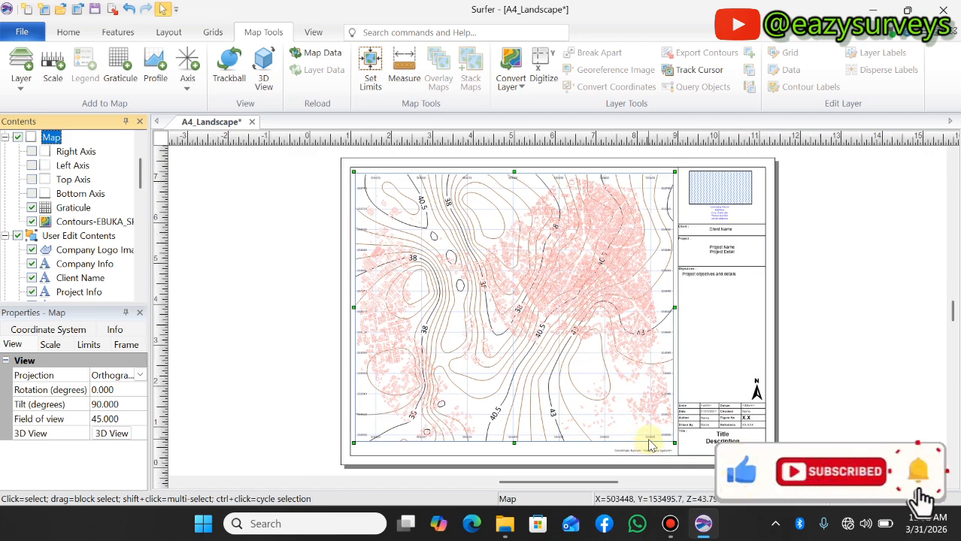
pyautogui.scroll(1, 518, 406)
pyautogui.scroll(2, 333, 368)
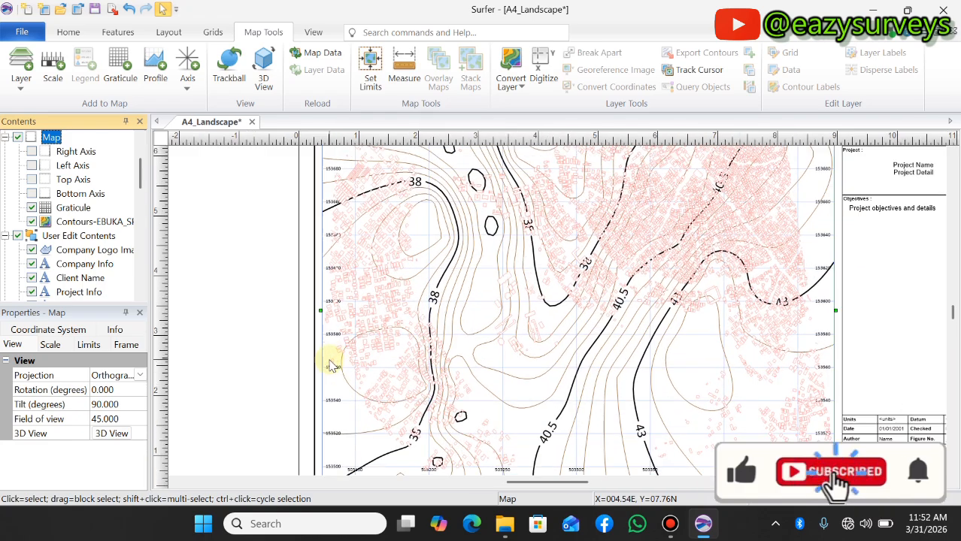
pyautogui.scroll(-4, 331, 367)
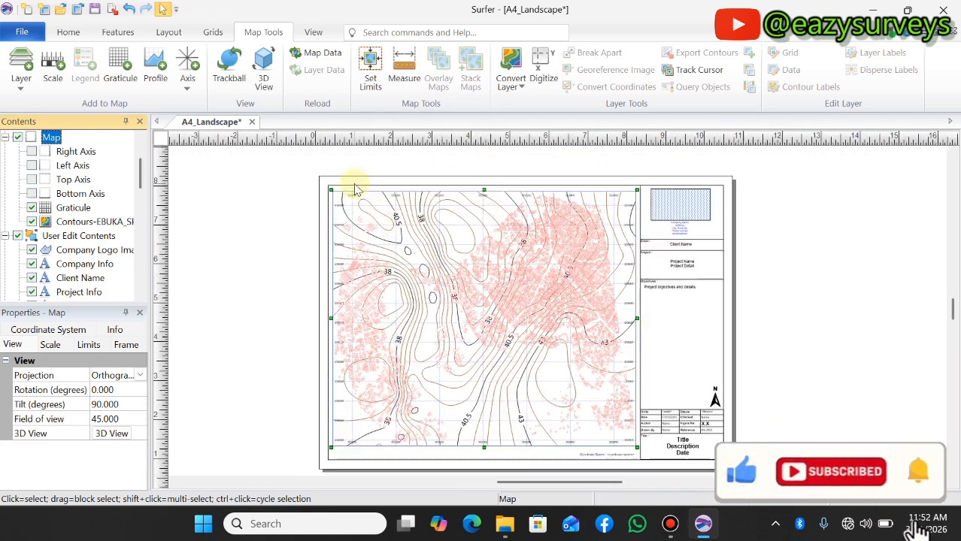
pyautogui.scroll(5, 357, 188)
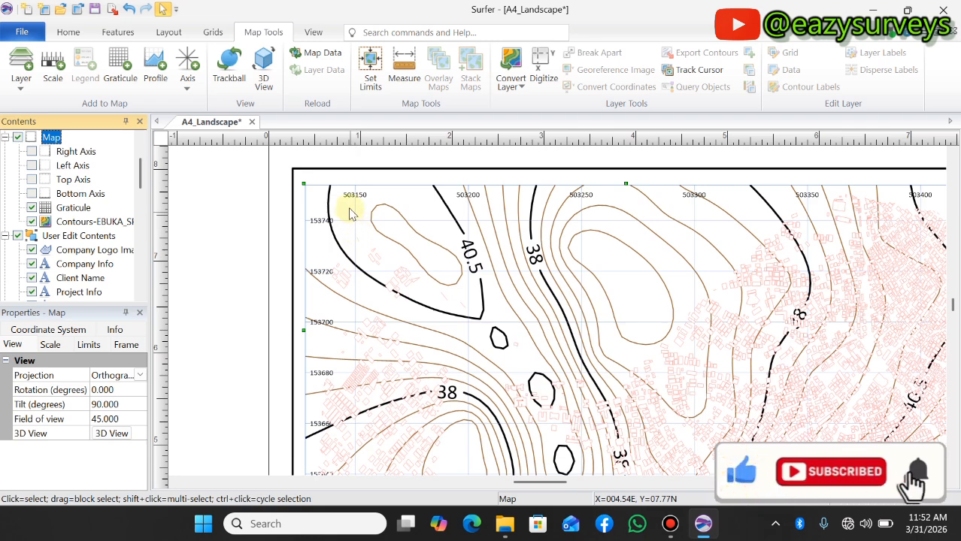
pyautogui.scroll(2, 350, 214)
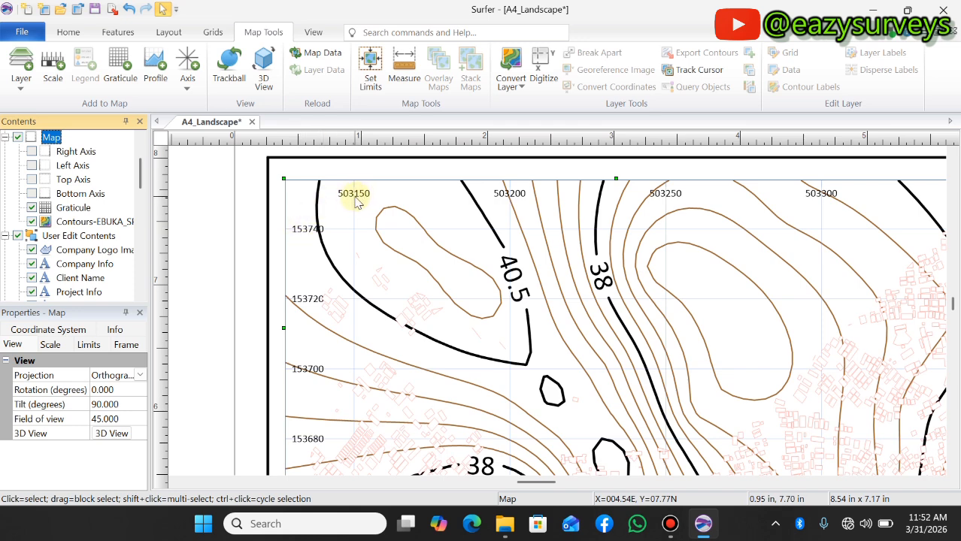
pyautogui.scroll(-1, 311, 226)
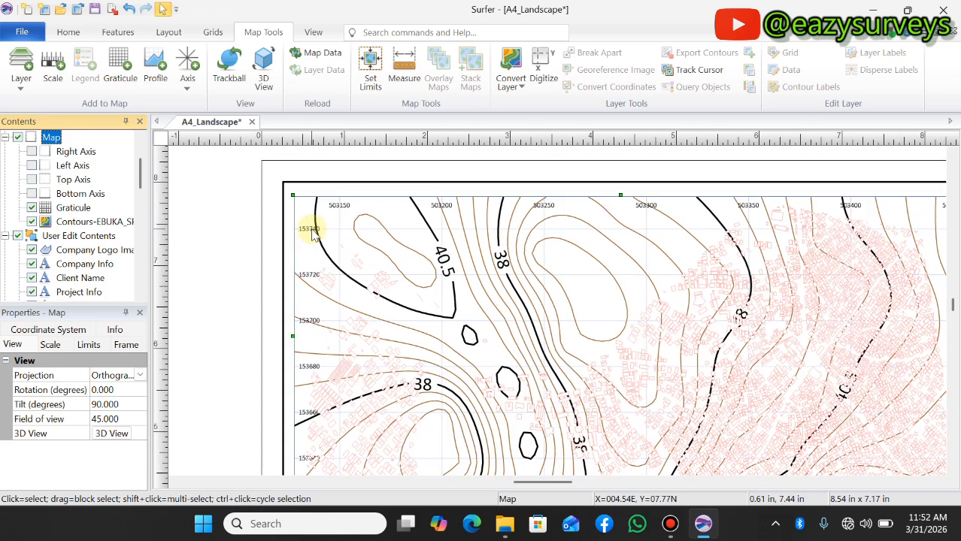
pyautogui.scroll(-2, 336, 210)
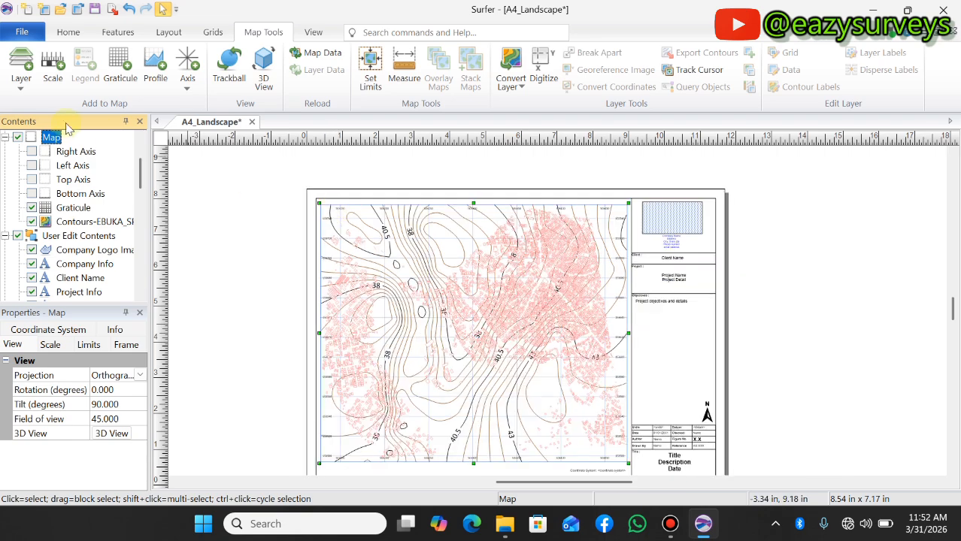
# Select the graticule layer and review its label, layer, info and general properties
pyautogui.click(72, 209)
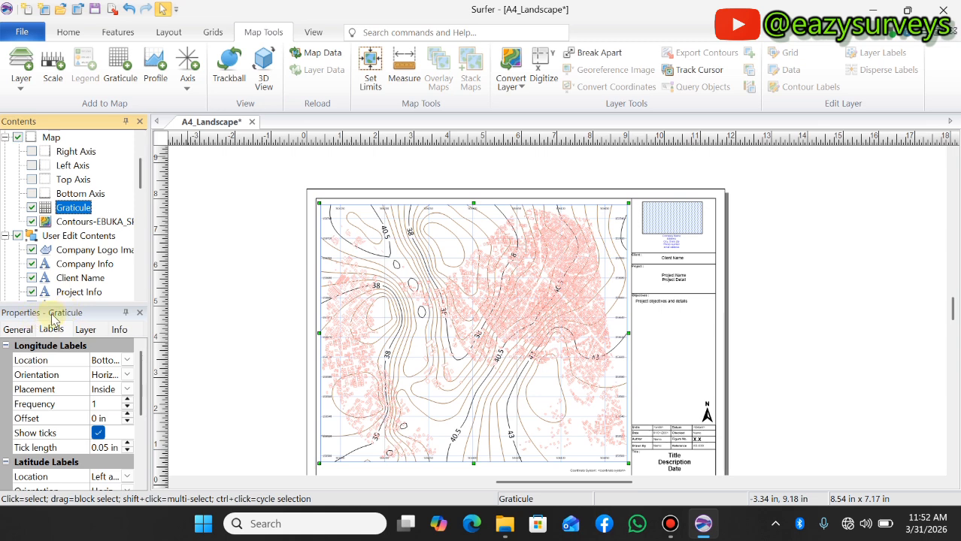
pyautogui.scroll(-1, 53, 361)
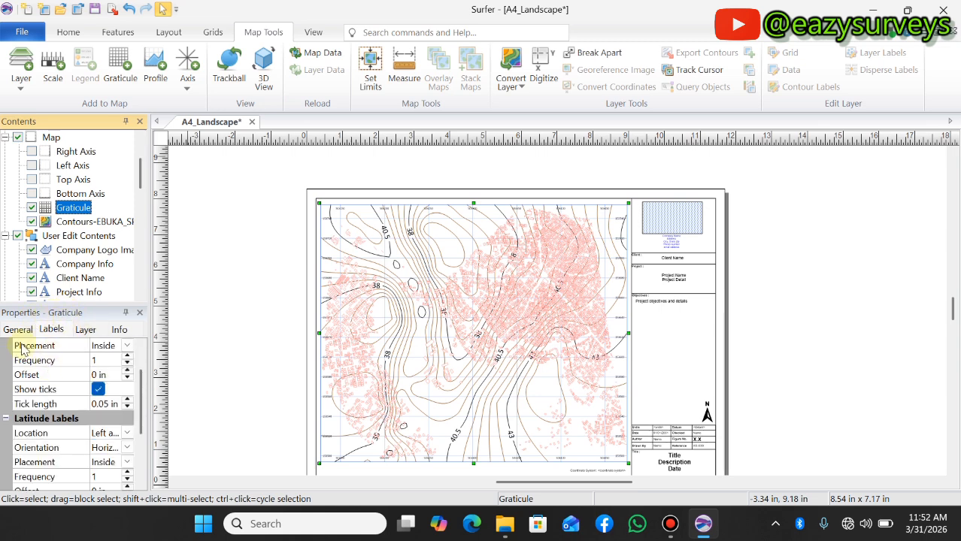
pyautogui.scroll(1, 23, 350)
pyautogui.click(18, 329)
pyautogui.click(53, 332)
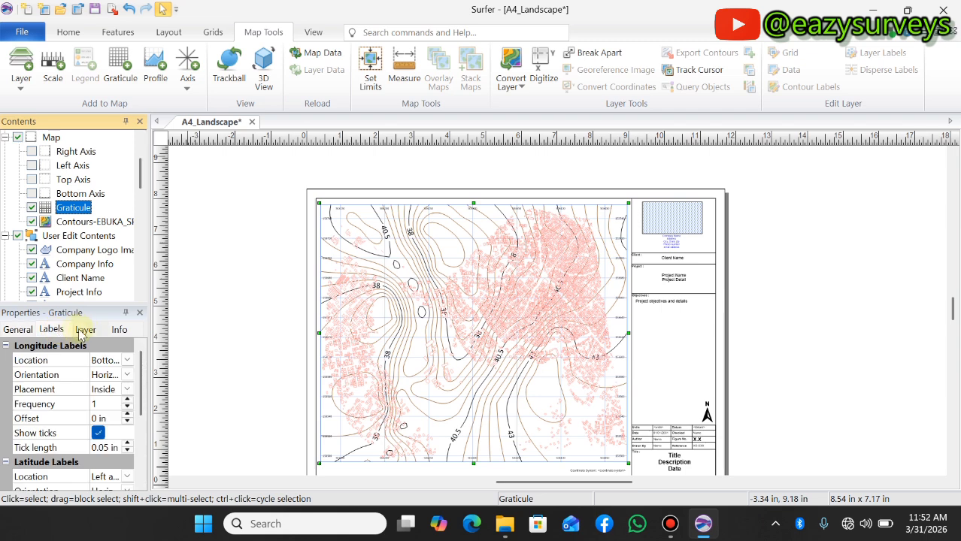
pyautogui.click(85, 330)
pyautogui.click(119, 330)
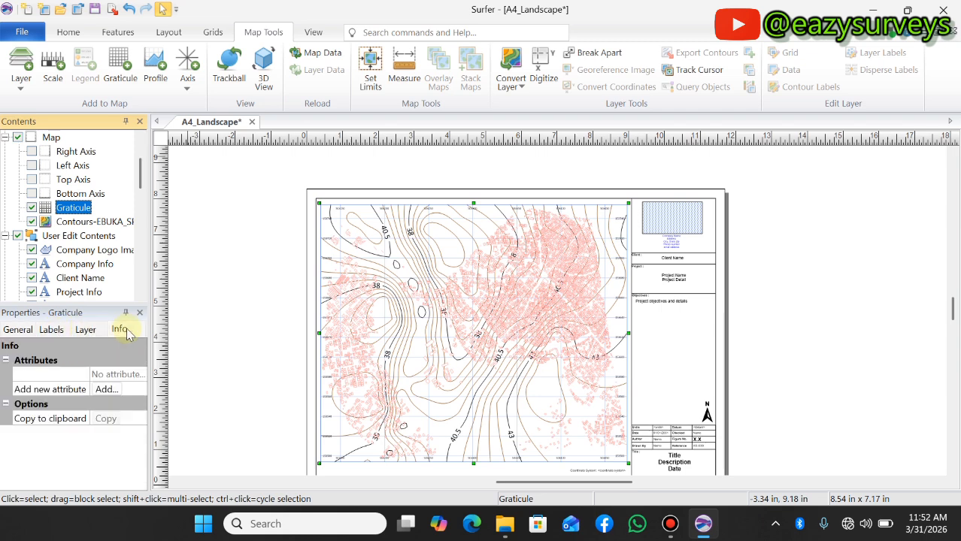
pyautogui.click(17, 331)
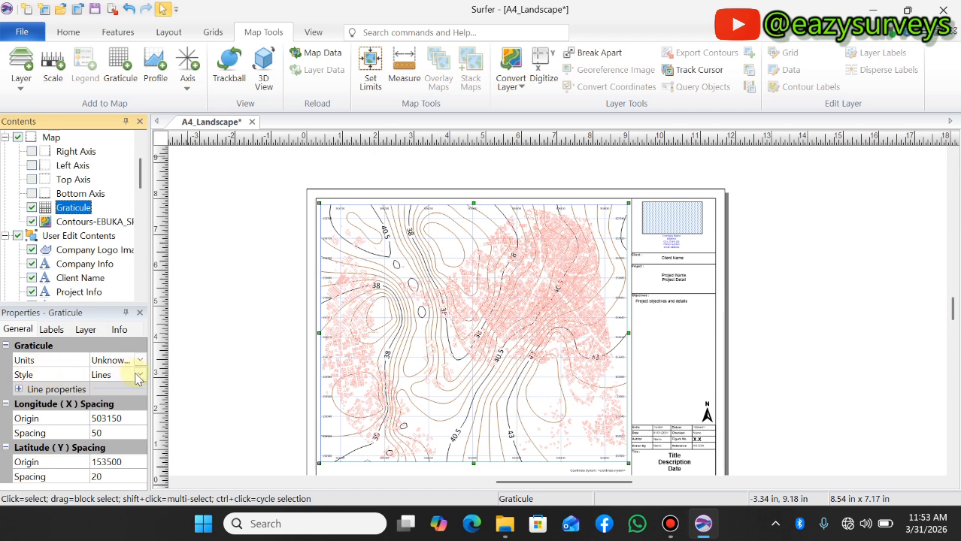
# Set the graticule's style to Crosses and check the cross marks over the contours
pyautogui.click(140, 376)
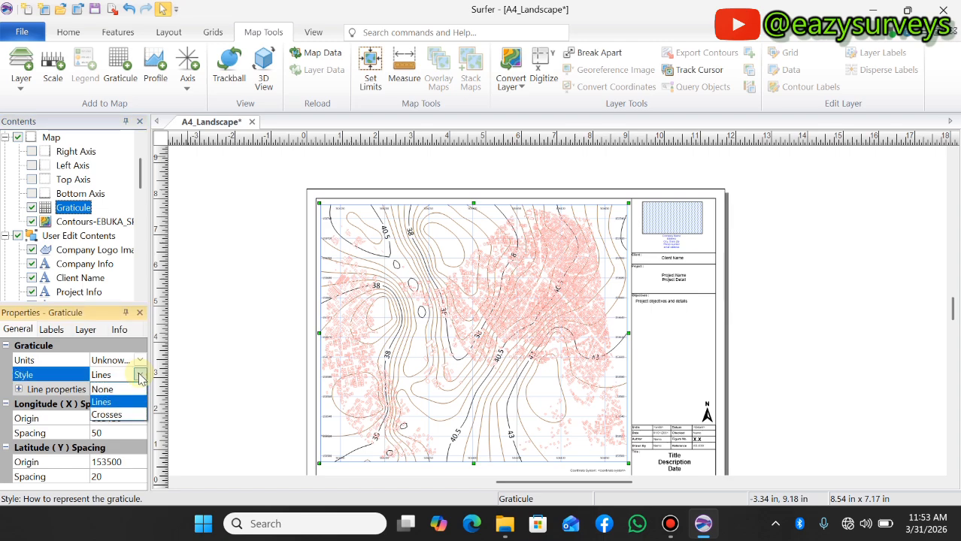
pyautogui.scroll(3, 343, 217)
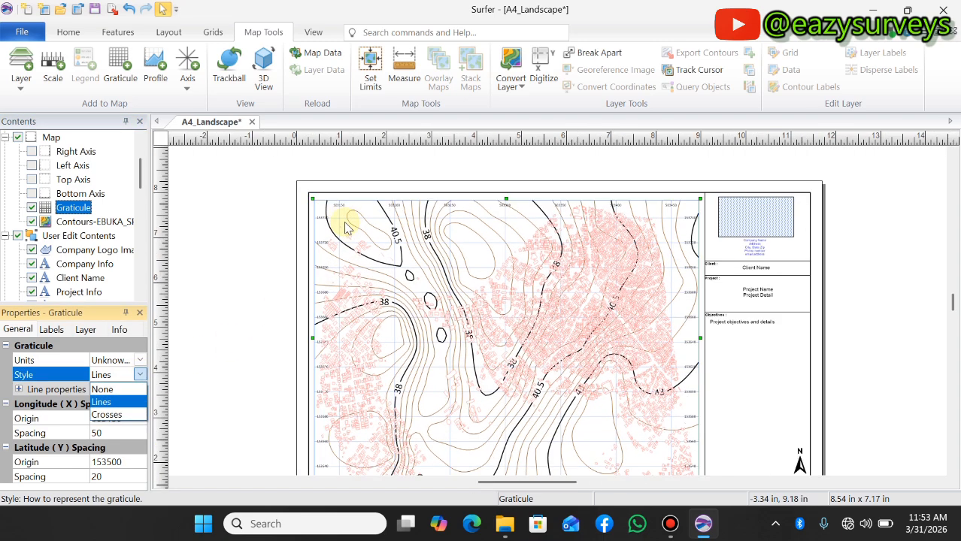
pyautogui.click(116, 418)
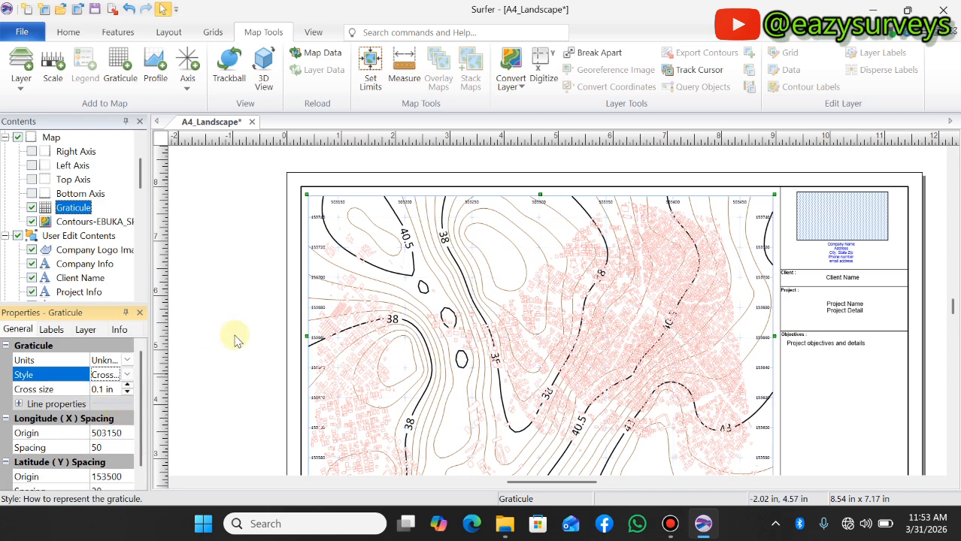
pyautogui.scroll(3, 339, 249)
pyautogui.scroll(1, 346, 242)
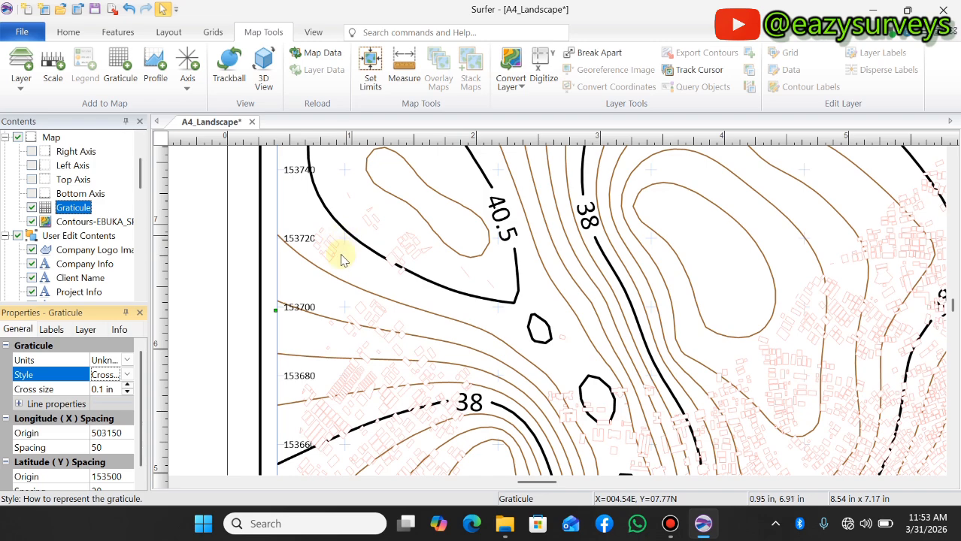
pyautogui.scroll(-1, 340, 255)
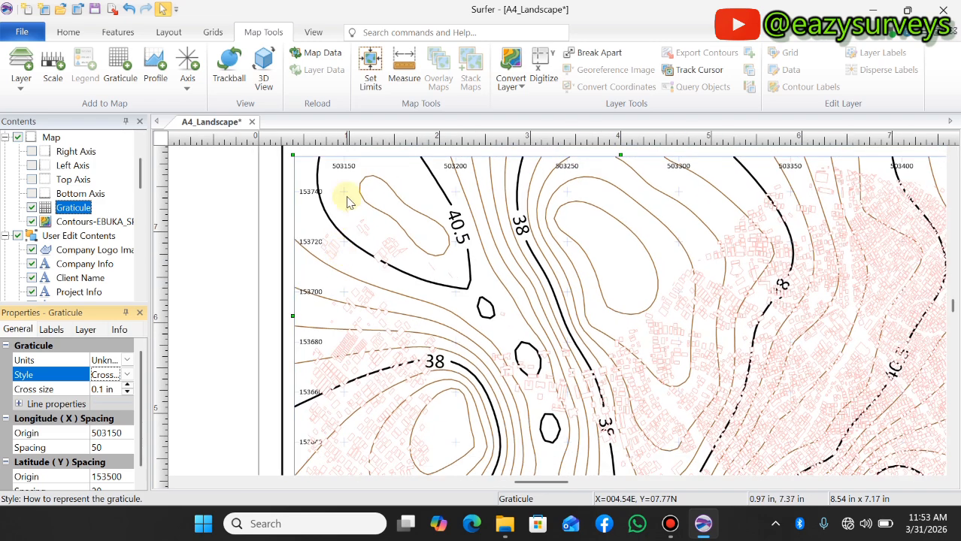
pyautogui.scroll(-1, 347, 202)
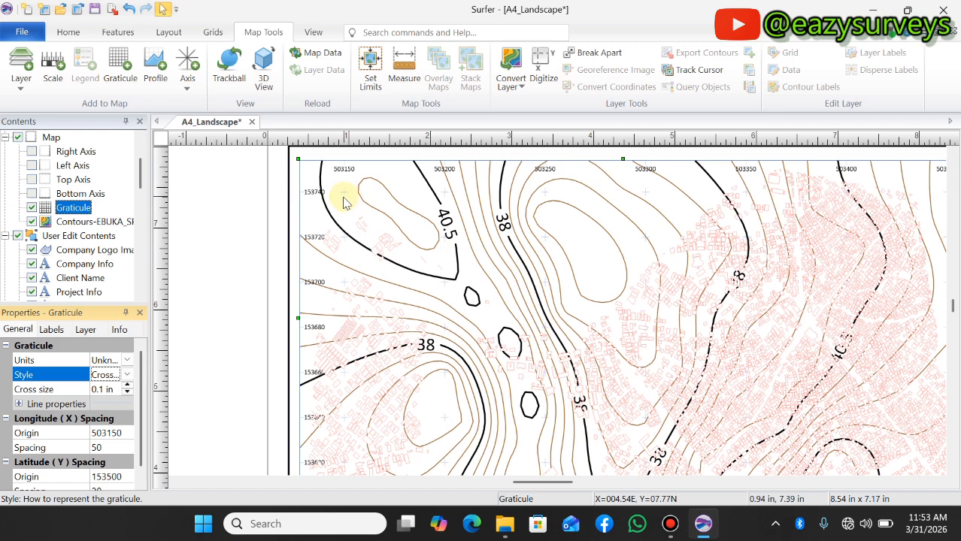
# Switch the graticule's style back to Lines
pyautogui.click(127, 377)
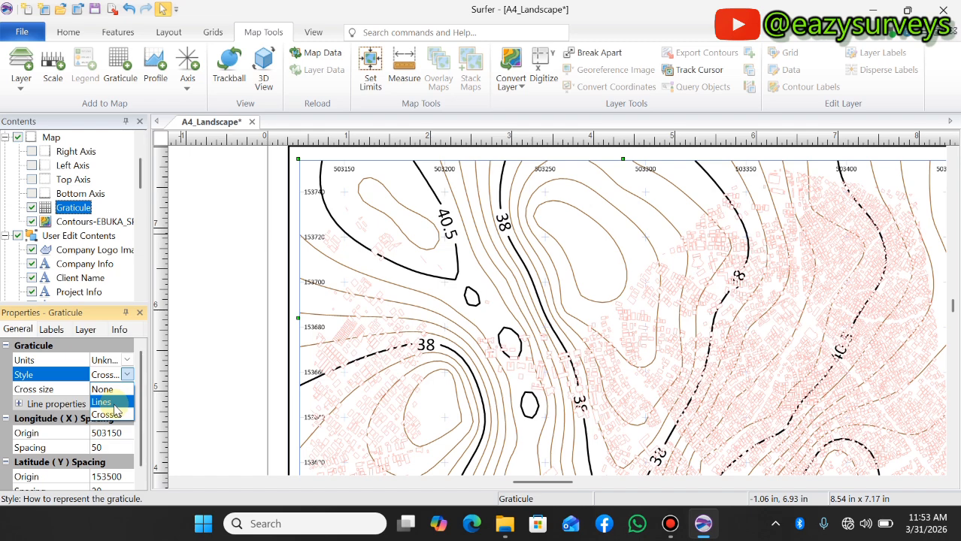
pyautogui.click(115, 404)
pyautogui.scroll(-1, 321, 248)
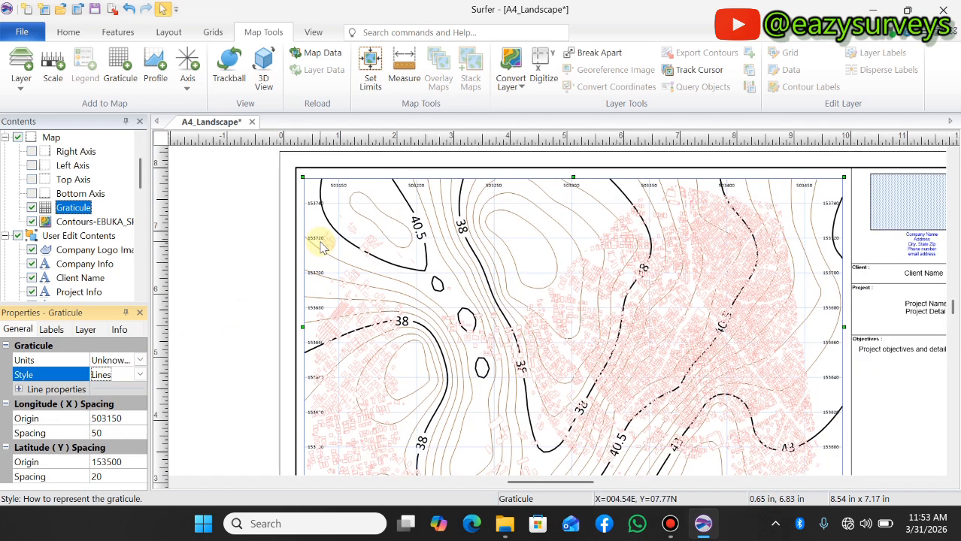
pyautogui.scroll(-1, 321, 248)
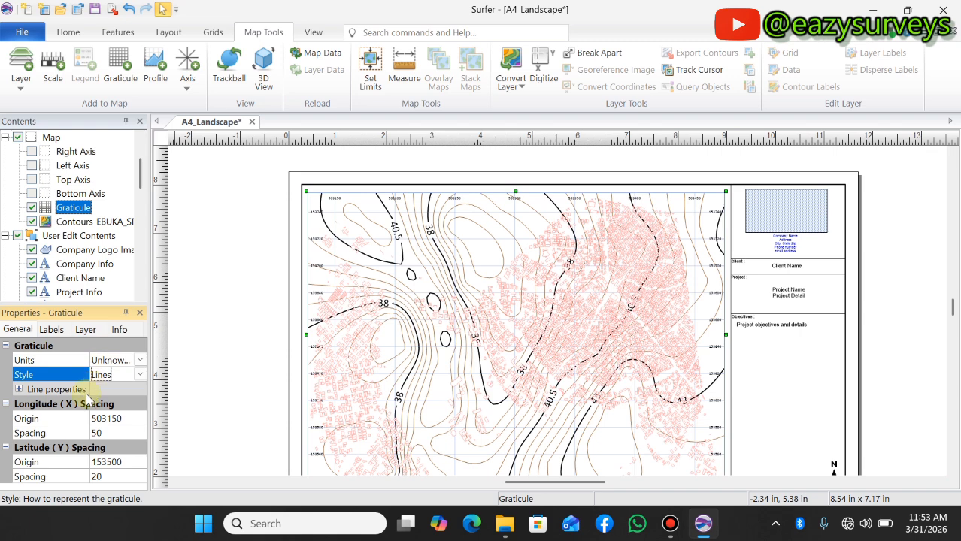
# Expand the graticule's line properties and set the line color to black
pyautogui.click(19, 390)
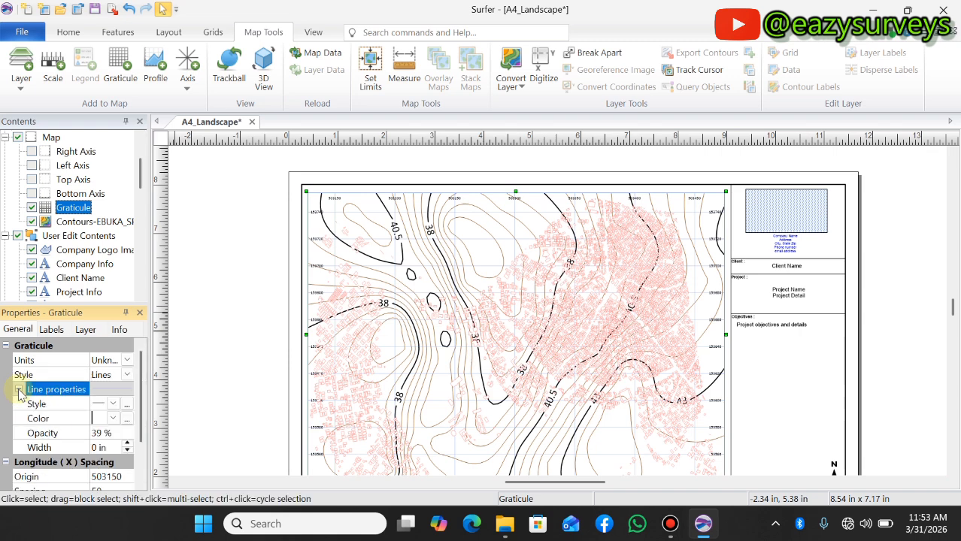
pyautogui.click(112, 419)
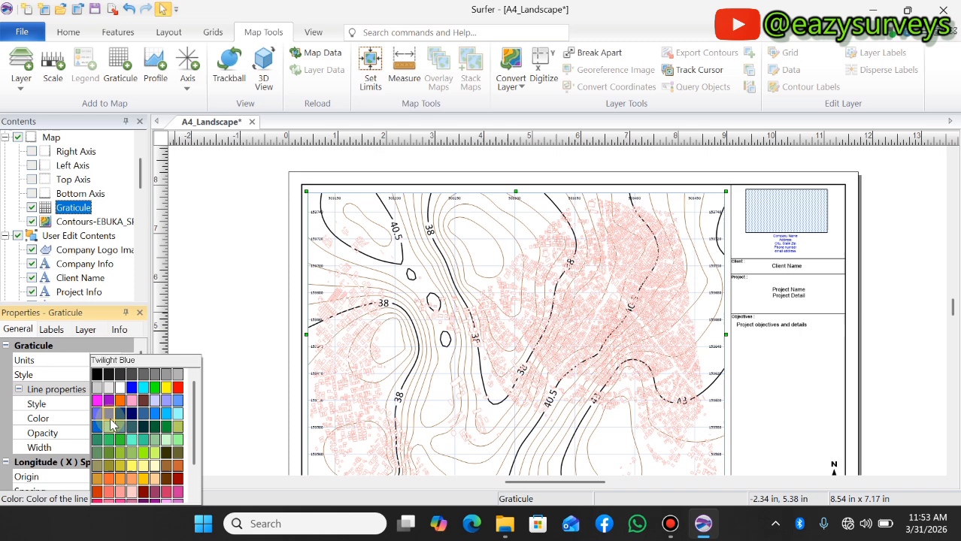
pyautogui.click(100, 377)
pyautogui.scroll(2, 312, 221)
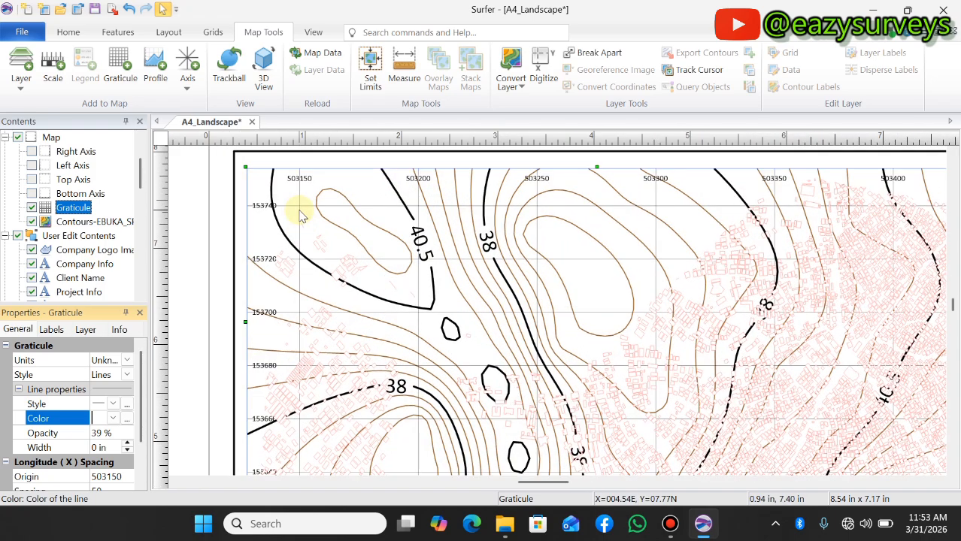
pyautogui.scroll(-2, 301, 215)
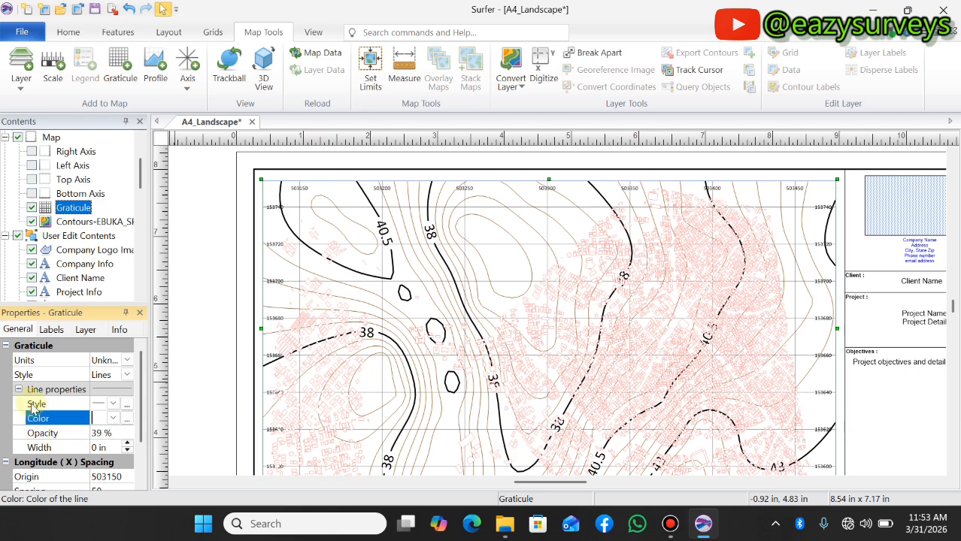
# Set the graticule's line width to 0.01 in and collapse the line properties
pyautogui.click(128, 444)
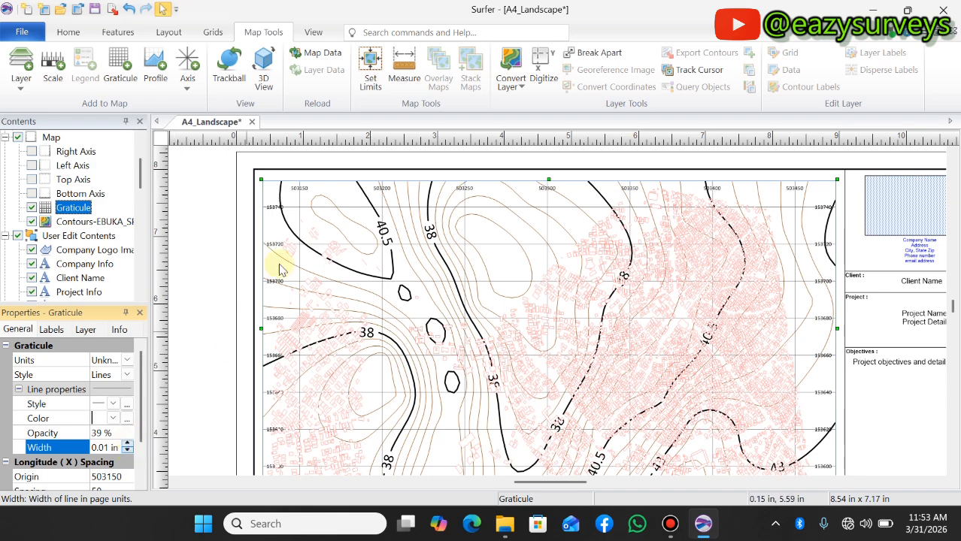
pyautogui.scroll(-4, 322, 238)
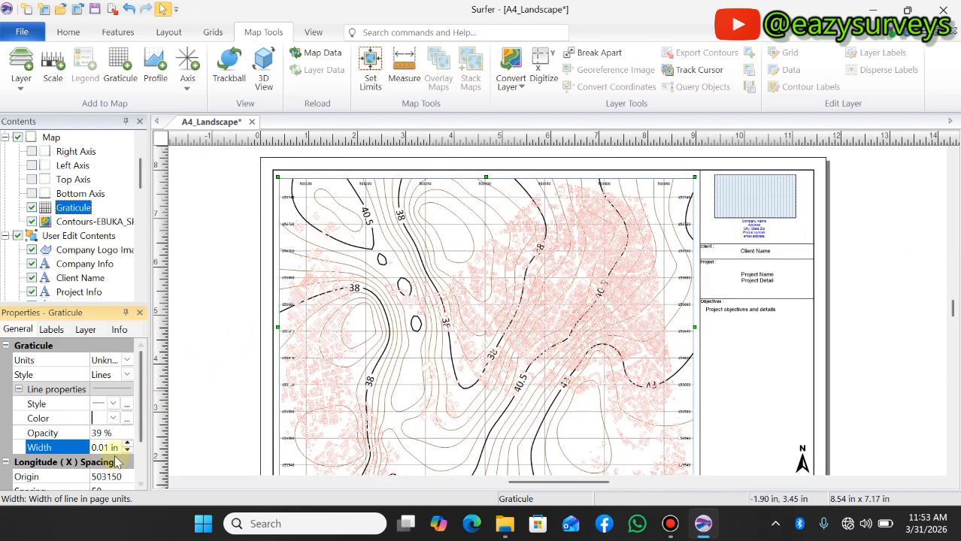
pyautogui.click(128, 445)
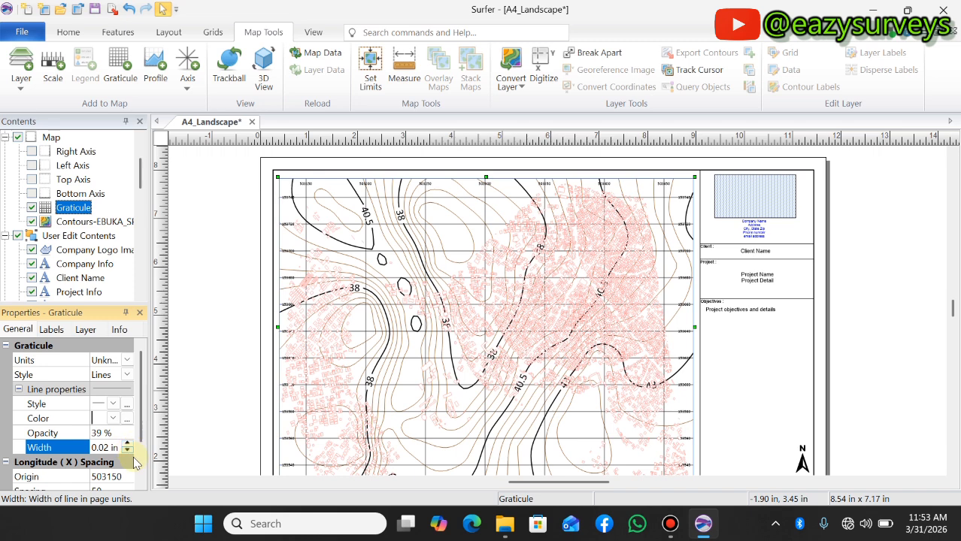
pyautogui.click(131, 449)
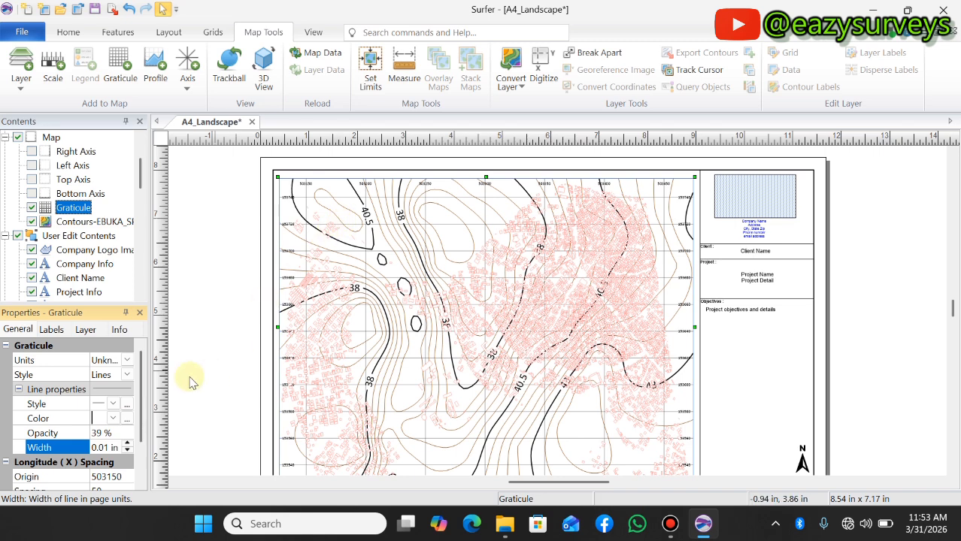
pyautogui.click(19, 389)
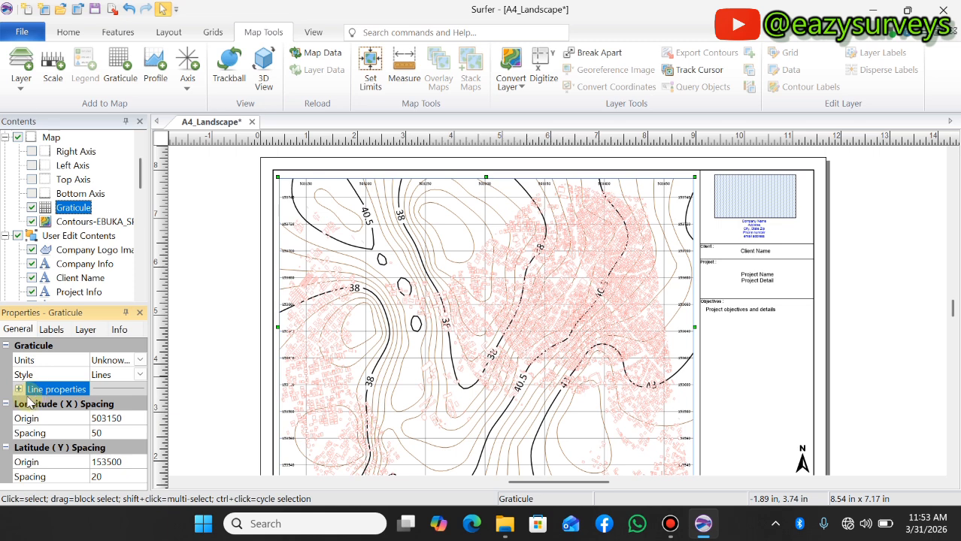
# Set the orientation of the graticule's latitude labels to Vertical
pyautogui.click(52, 331)
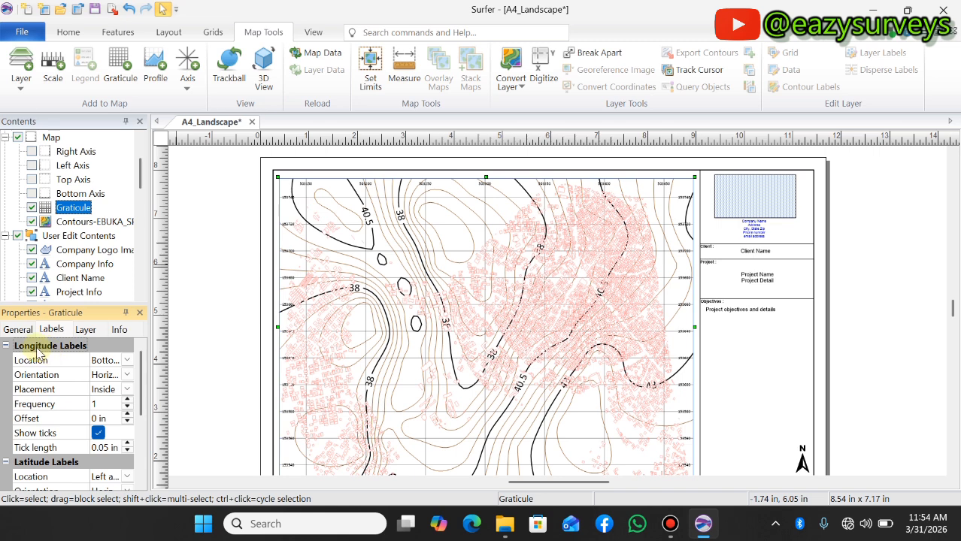
pyautogui.scroll(-2, 69, 372)
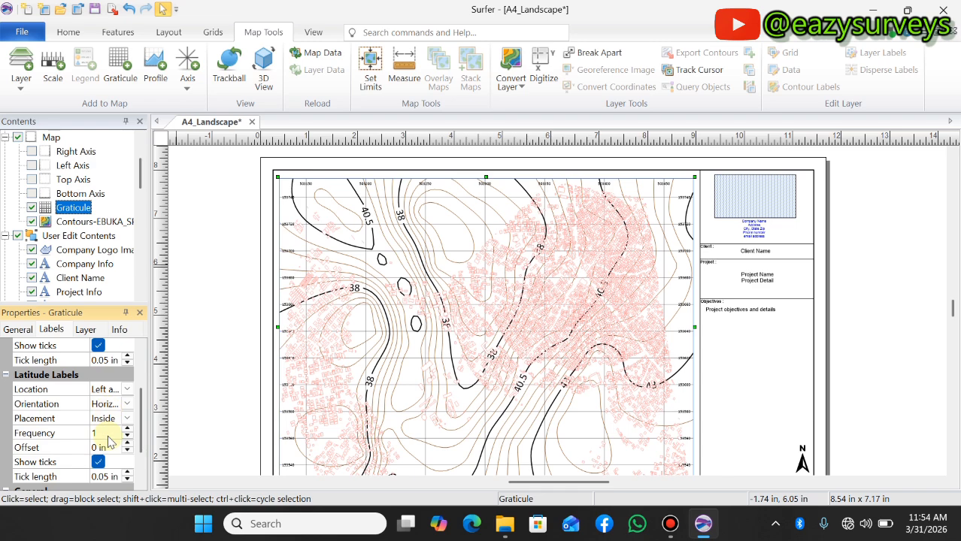
pyautogui.scroll(3, 303, 202)
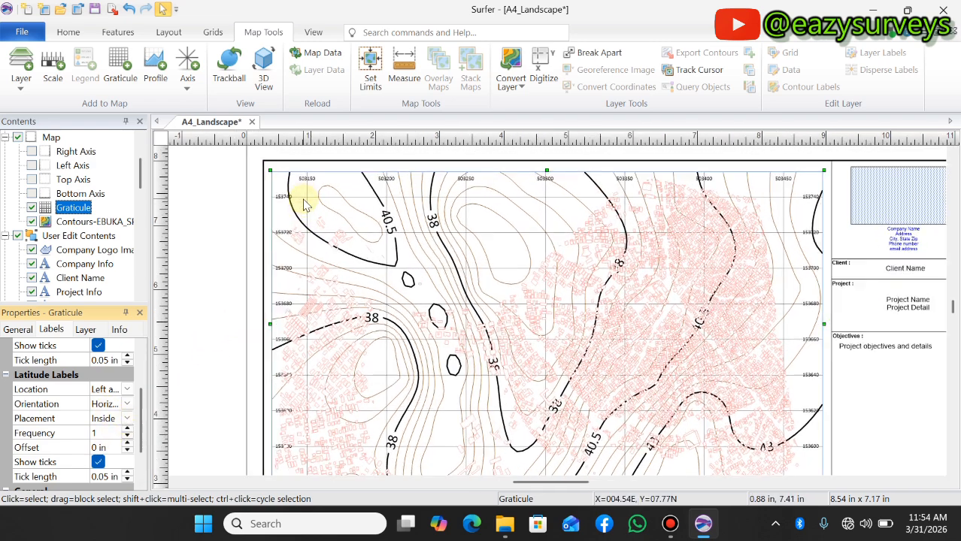
pyautogui.scroll(1, 303, 204)
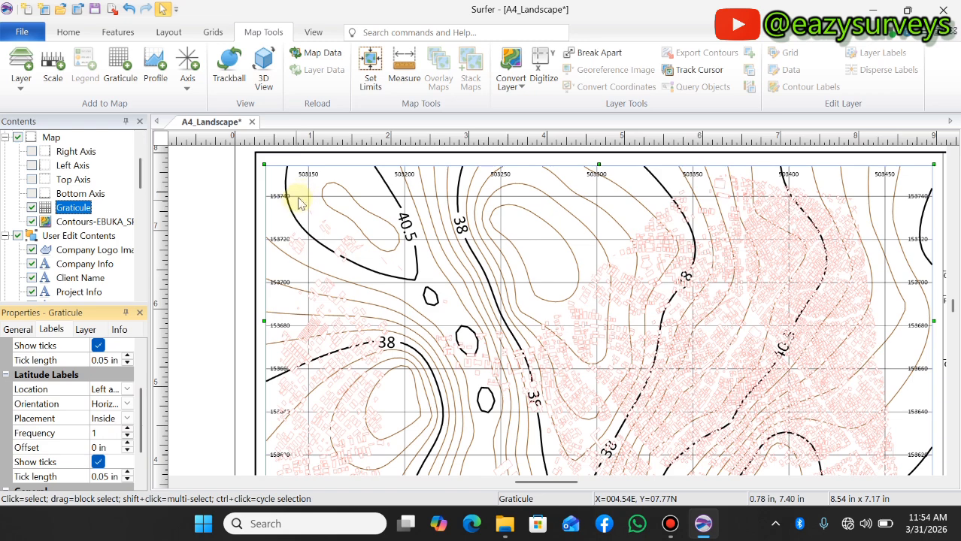
pyautogui.scroll(1, 304, 194)
pyautogui.scroll(3, 38, 399)
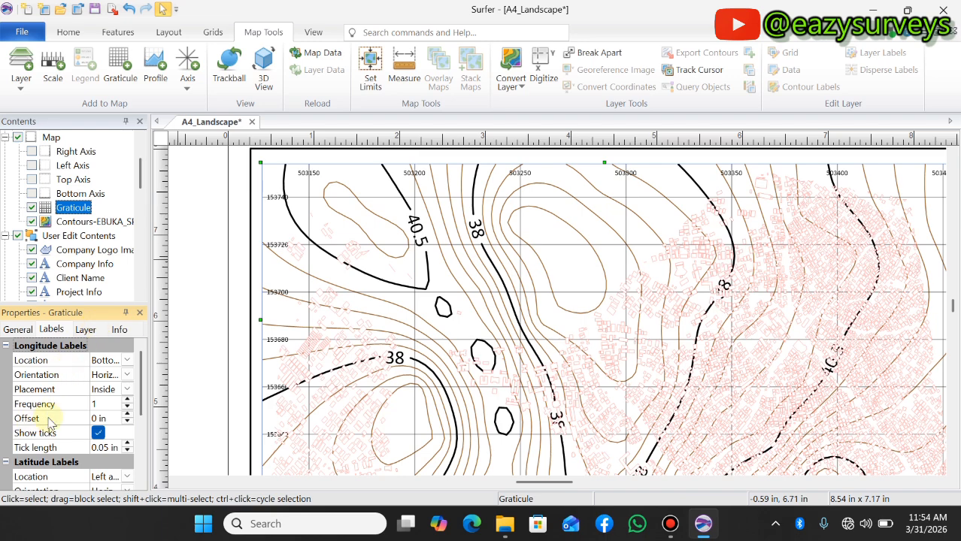
pyautogui.scroll(-3, 48, 422)
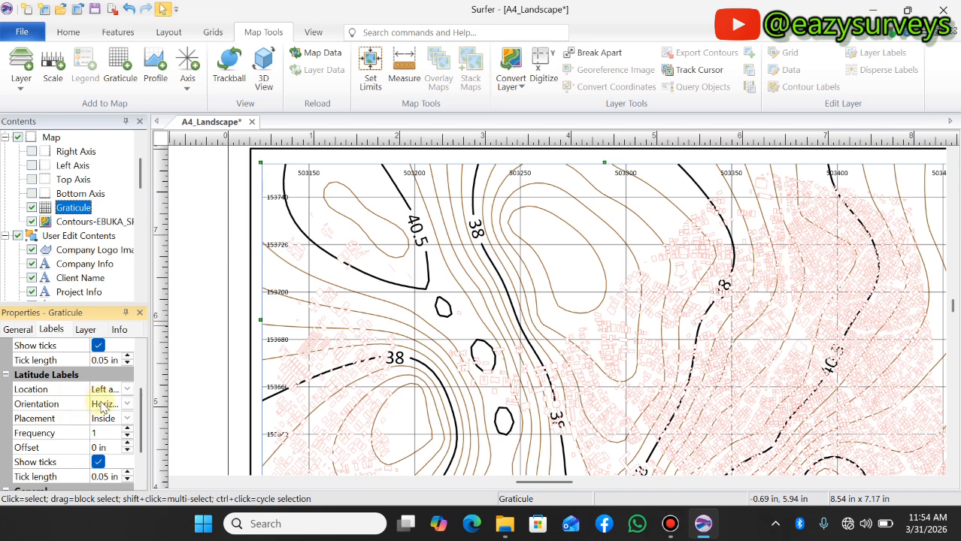
pyautogui.click(127, 404)
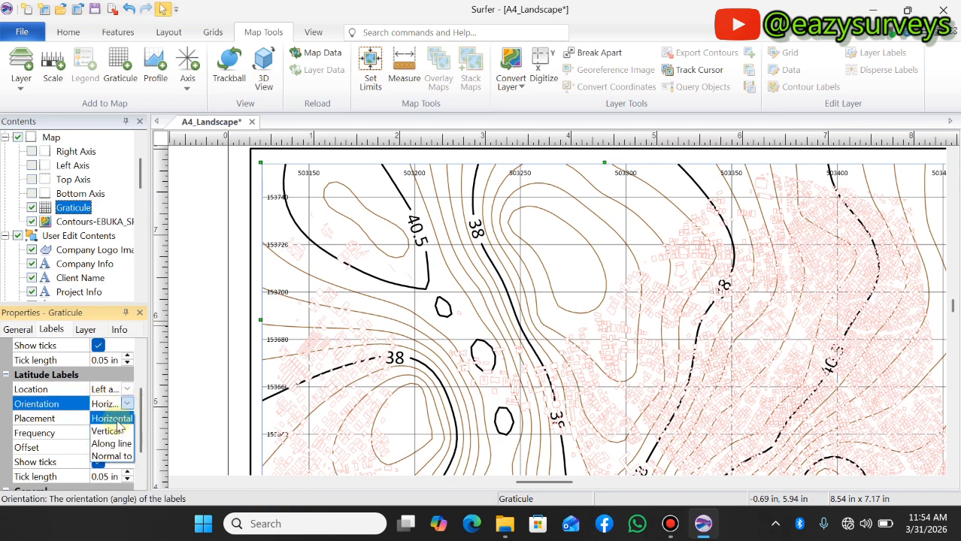
pyautogui.click(113, 433)
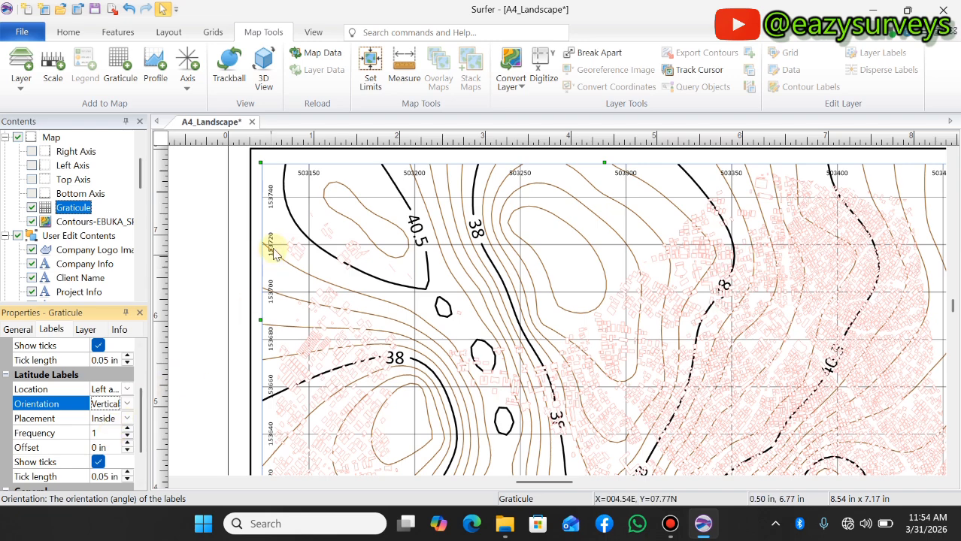
# Examine the latitude labels along both sides of the map frame and the longitude labels at its upper edge
pyautogui.scroll(-5, 278, 264)
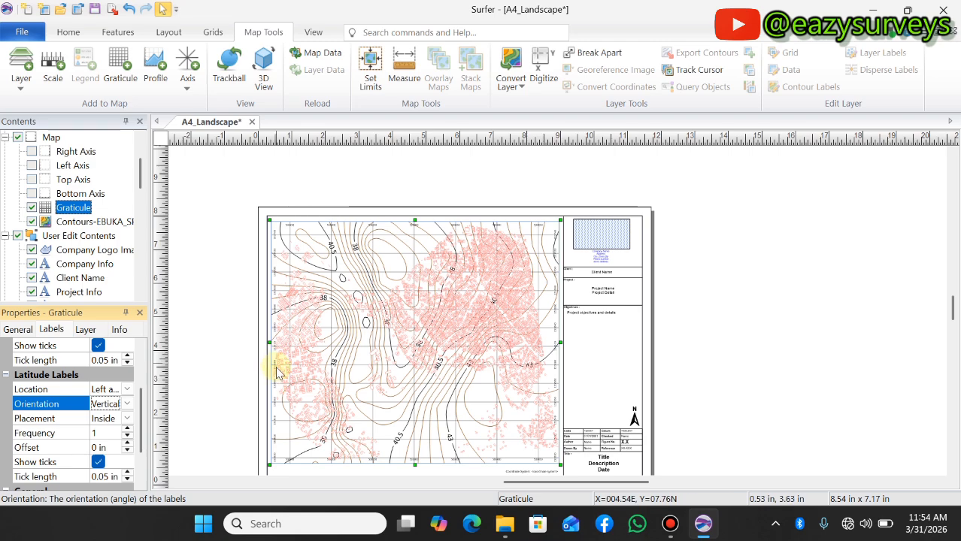
pyautogui.scroll(3, 553, 351)
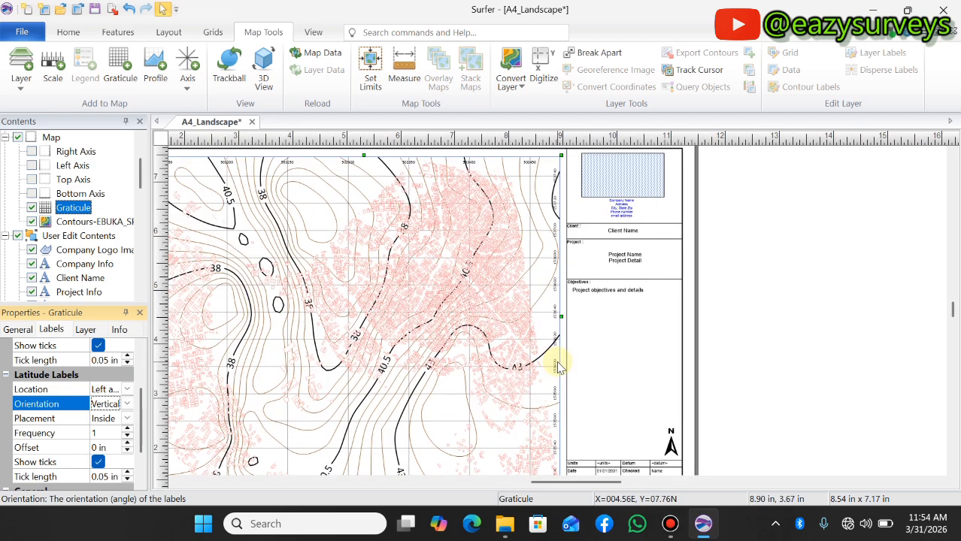
pyautogui.scroll(-2, 329, 381)
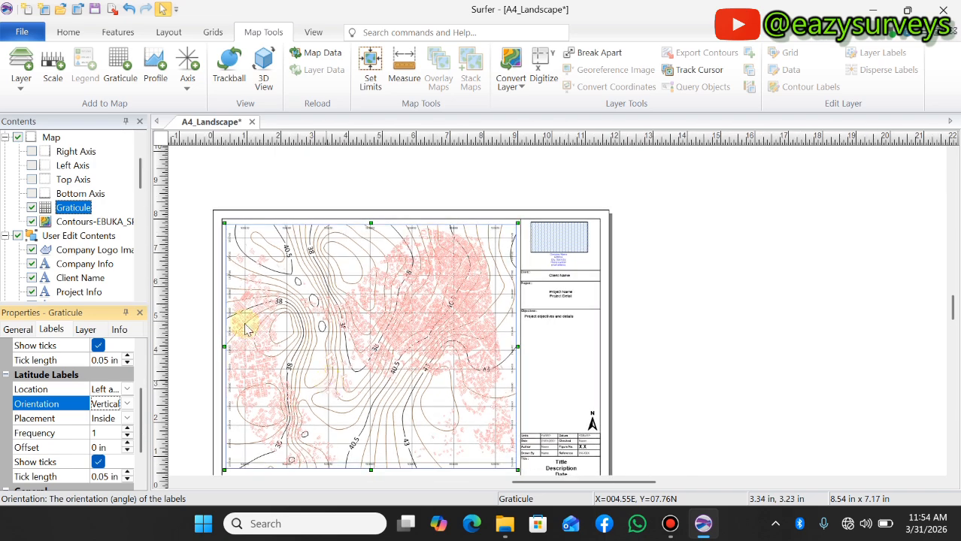
pyautogui.scroll(2, 250, 227)
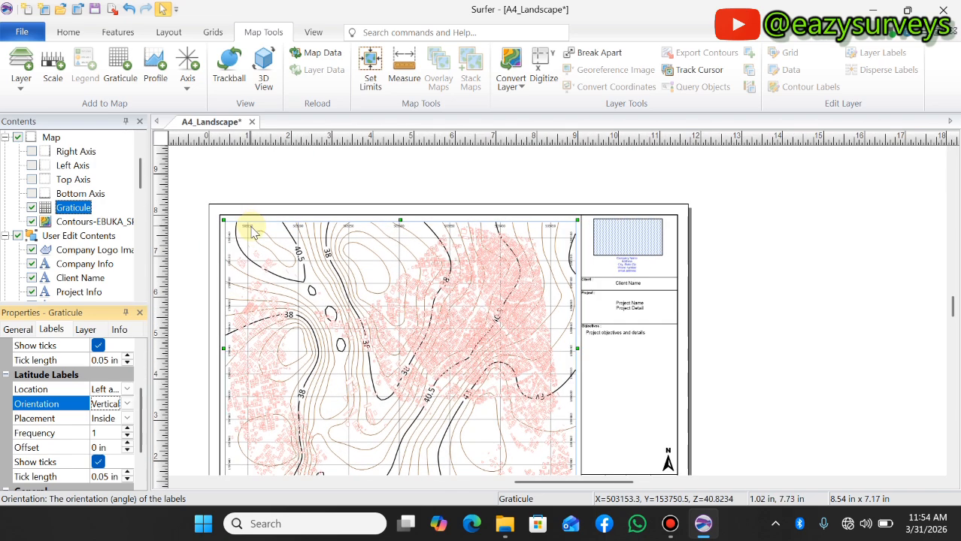
pyautogui.scroll(2, 254, 233)
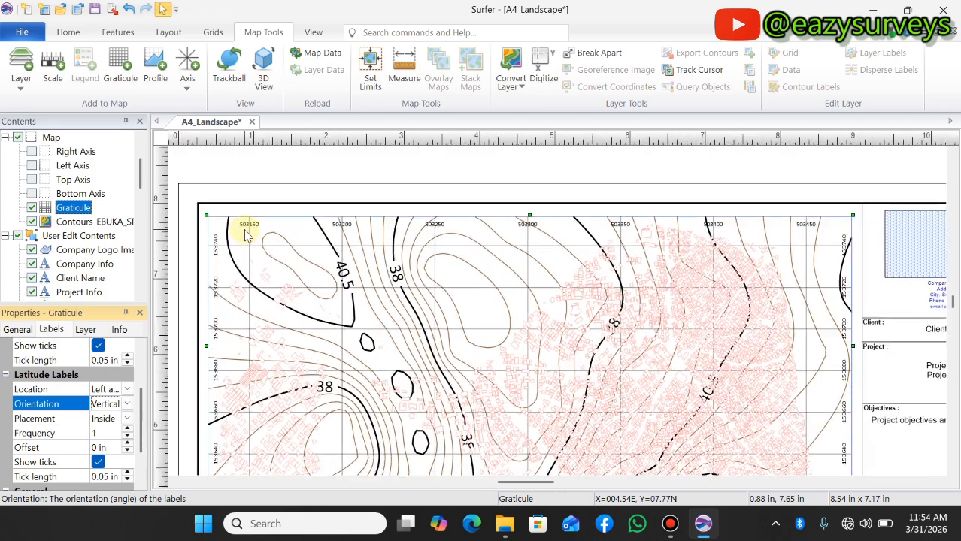
pyautogui.scroll(-3, 255, 233)
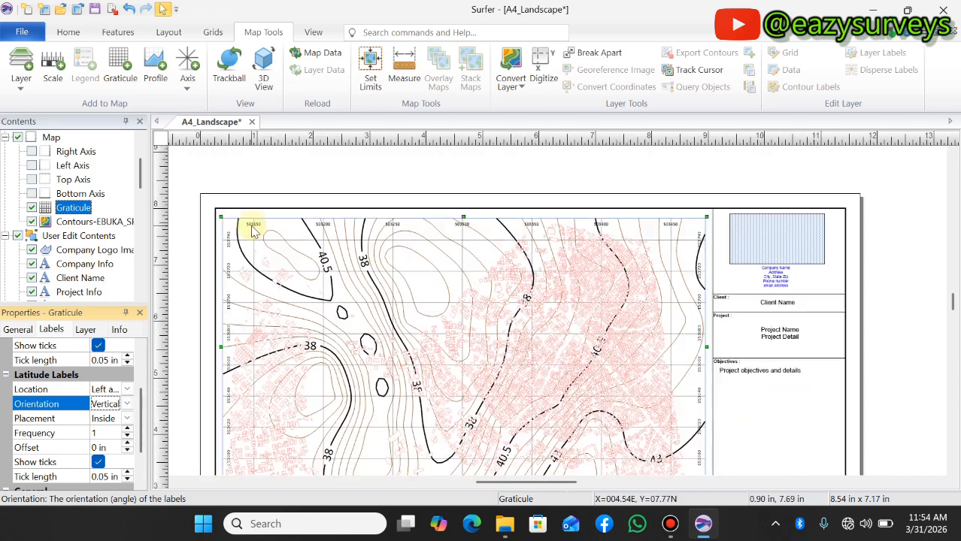
pyautogui.scroll(-1, 254, 233)
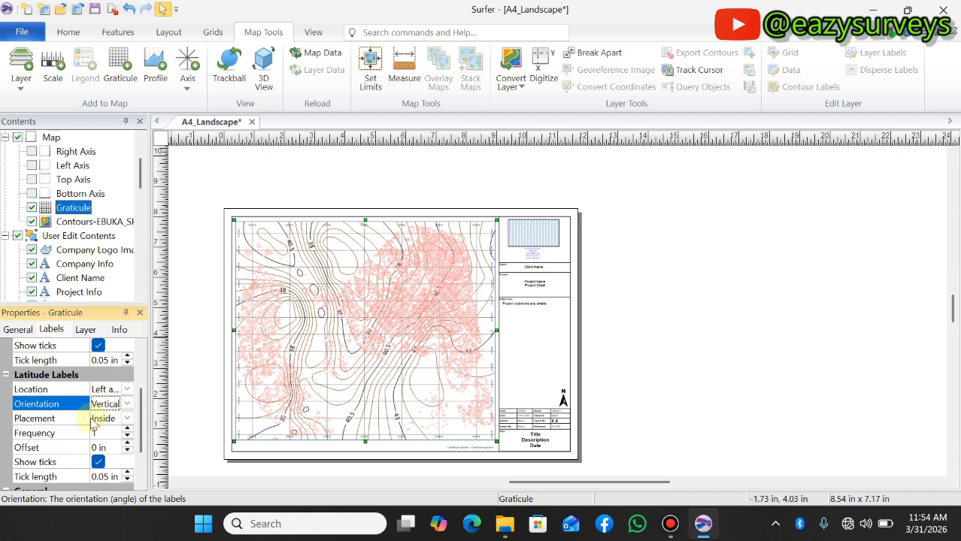
# Expand the font properties of the graticule labels and set the font size to 8 points
pyautogui.scroll(-1, 87, 379)
pyautogui.scroll(-1, 82, 399)
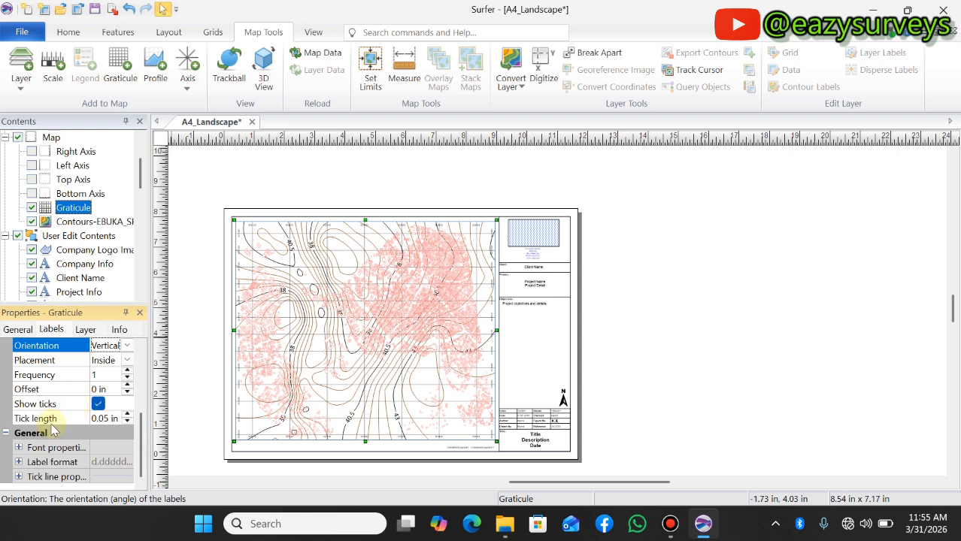
pyautogui.click(18, 448)
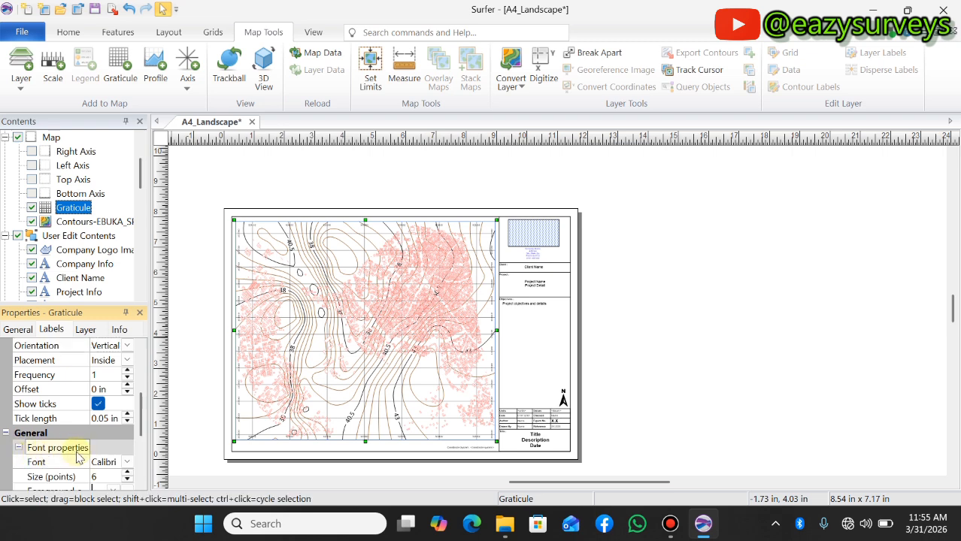
pyautogui.click(83, 450)
pyautogui.scroll(-1, 90, 443)
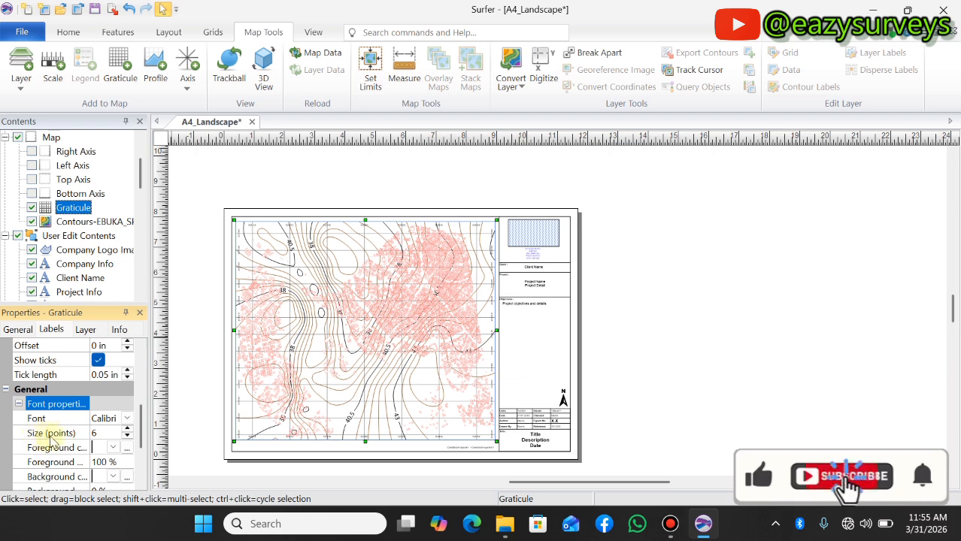
pyautogui.click(128, 429)
pyautogui.click(128, 429)
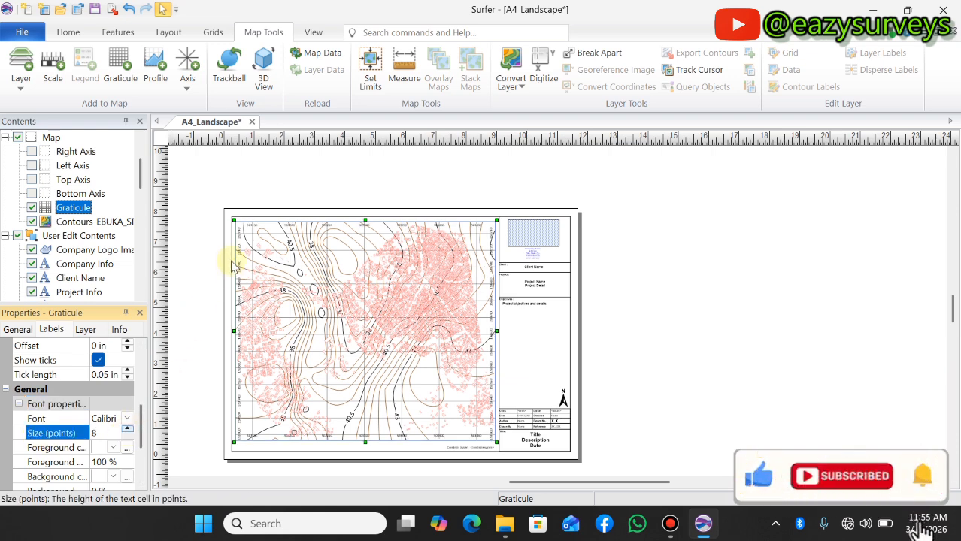
pyautogui.scroll(1, 242, 231)
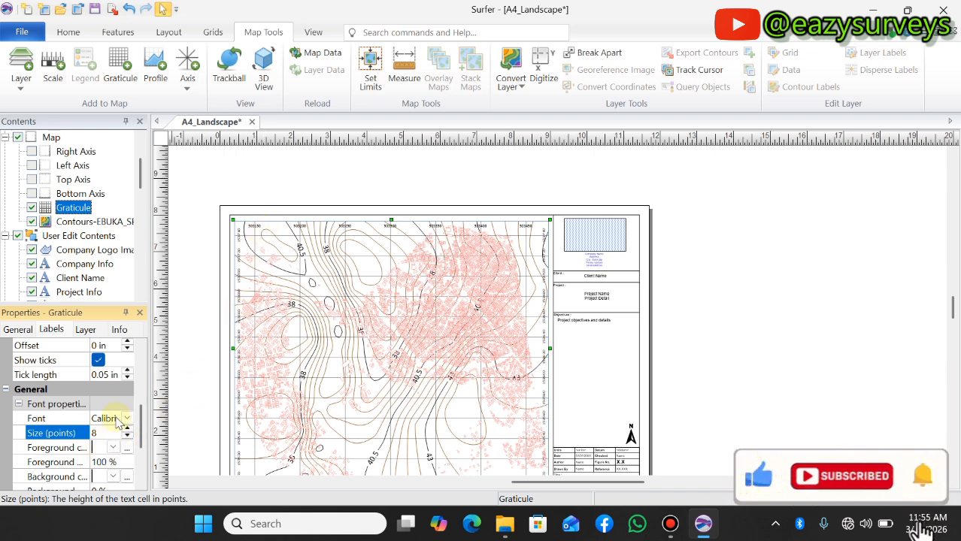
# Set the foreground color of the graticule label font to Blue
pyautogui.scroll(-1, 106, 451)
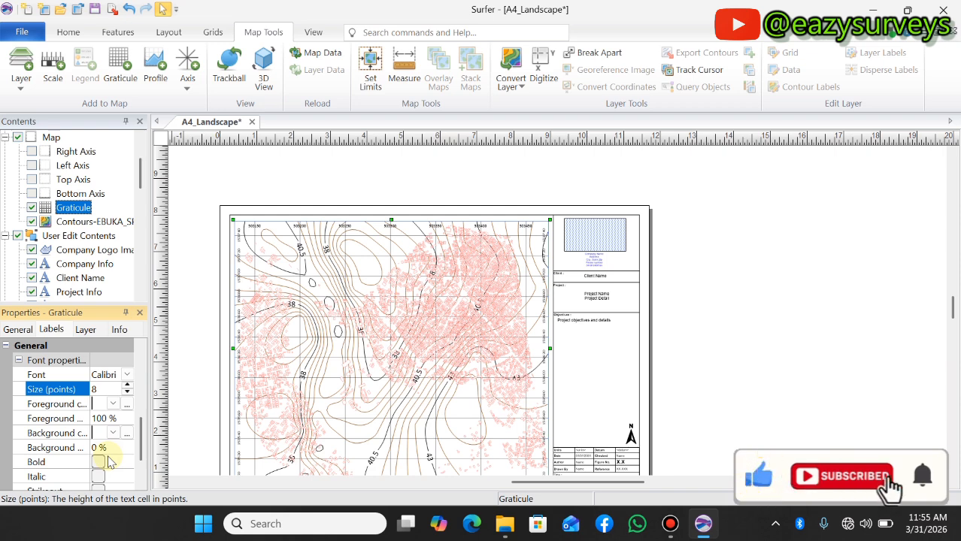
pyautogui.click(112, 406)
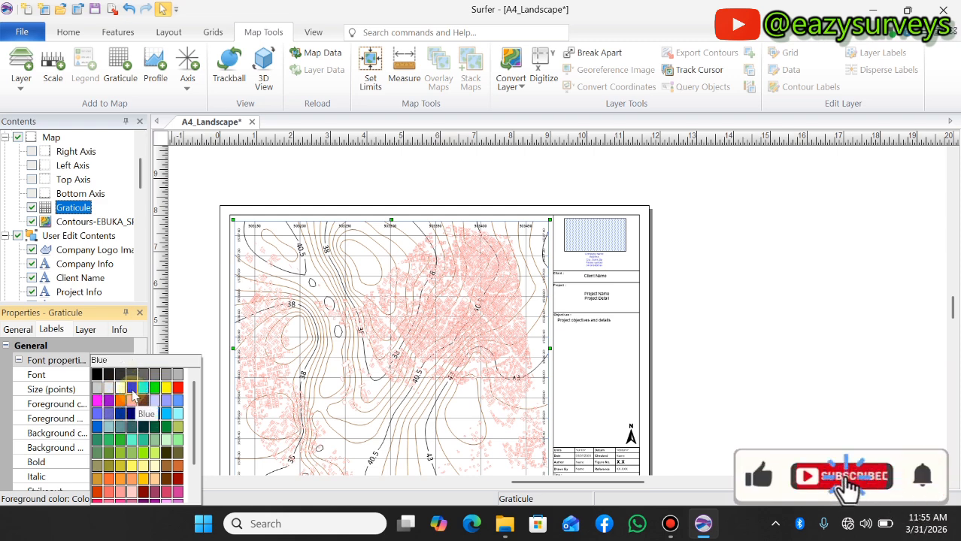
pyautogui.click(132, 396)
pyautogui.scroll(2, 248, 230)
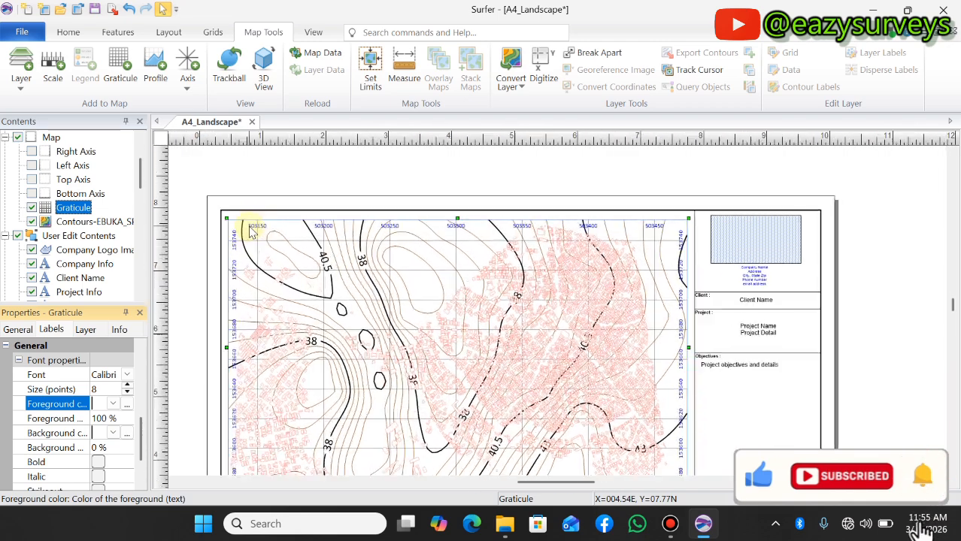
pyautogui.scroll(1, 252, 232)
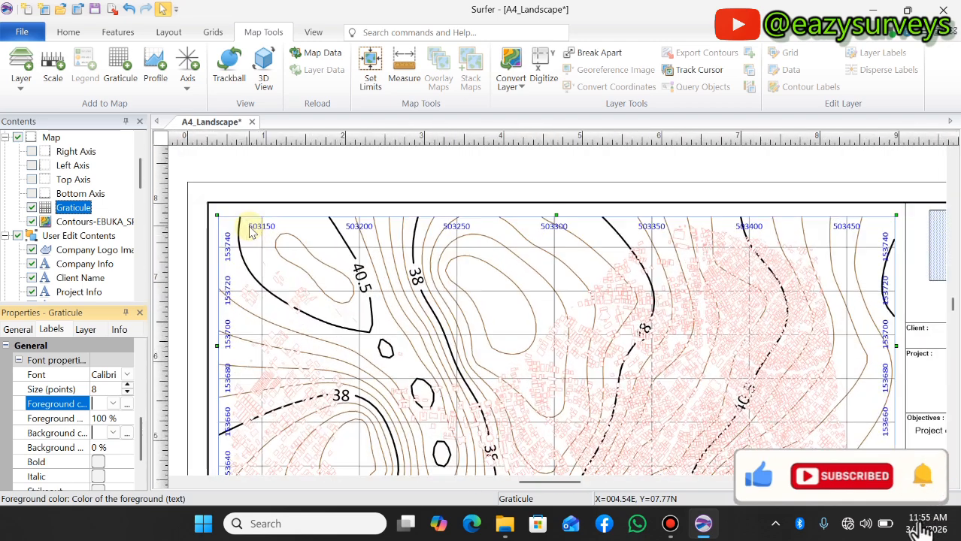
# Change the foreground color of the graticule label font to black
pyautogui.click(114, 406)
pyautogui.click(98, 375)
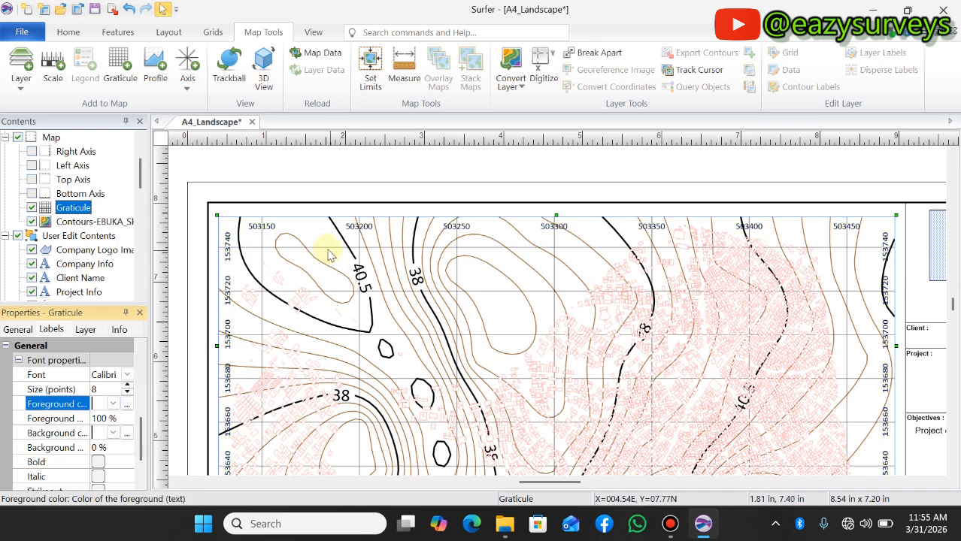
pyautogui.scroll(-2, 328, 256)
pyautogui.scroll(-2, 311, 280)
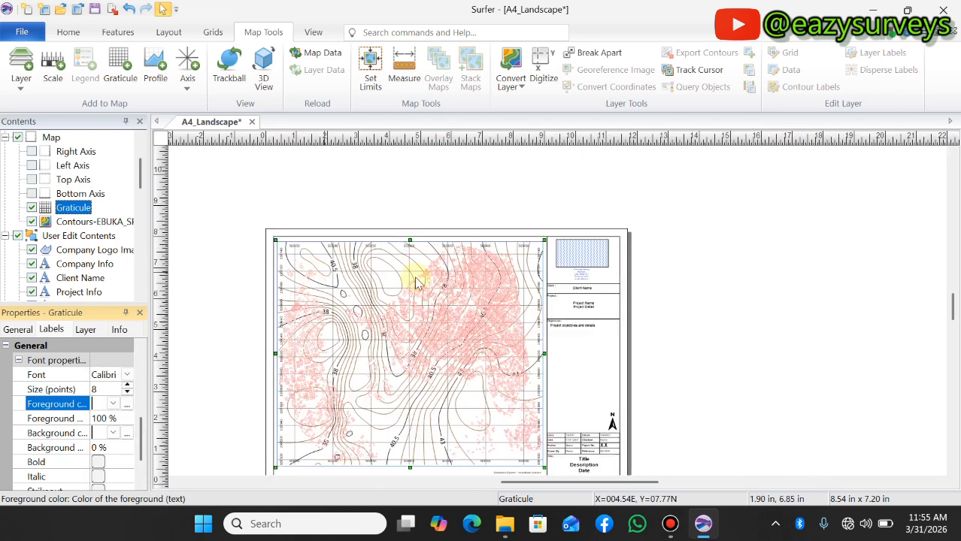
# Deselect the graticule and examine its coordinate labels along the edges of the map for legibility and the missing outer border
pyautogui.scroll(2, 611, 427)
pyautogui.scroll(1, 612, 427)
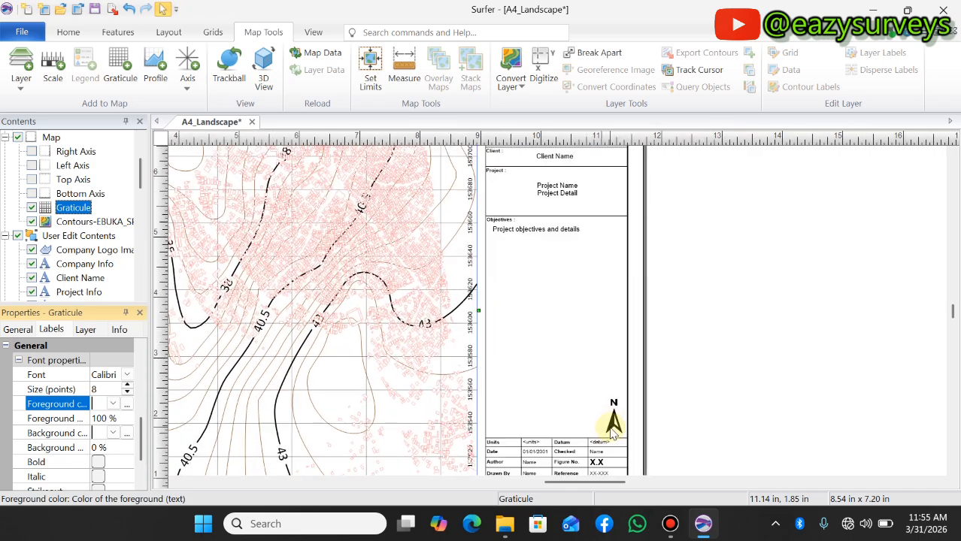
pyautogui.scroll(-3, 612, 427)
pyautogui.click(691, 331)
pyautogui.scroll(1, 239, 299)
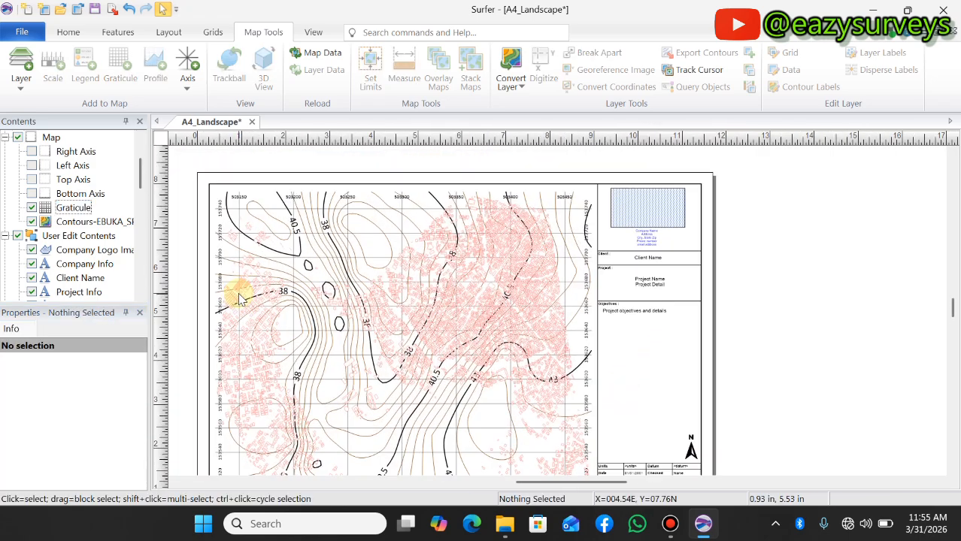
pyautogui.scroll(-1, 239, 299)
pyautogui.scroll(3, 226, 198)
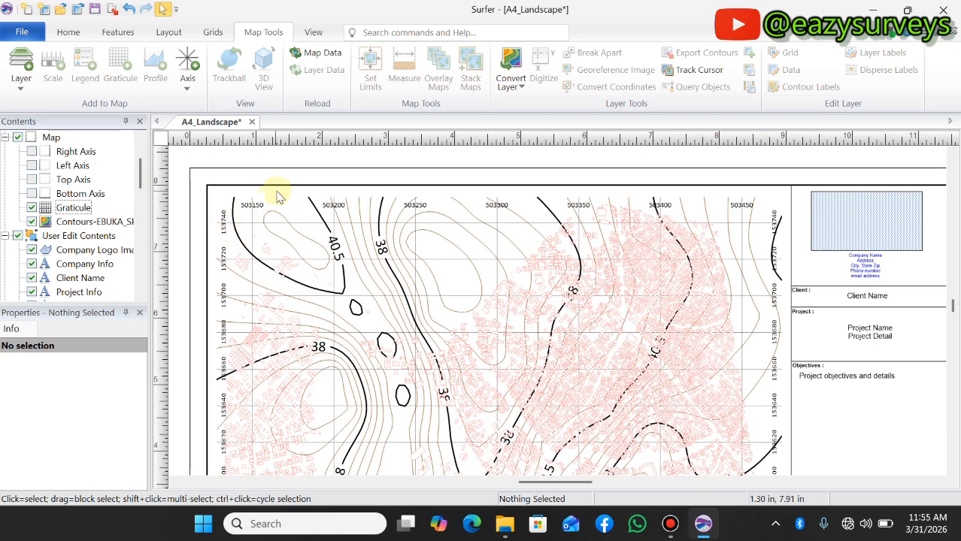
pyautogui.scroll(-3, 278, 196)
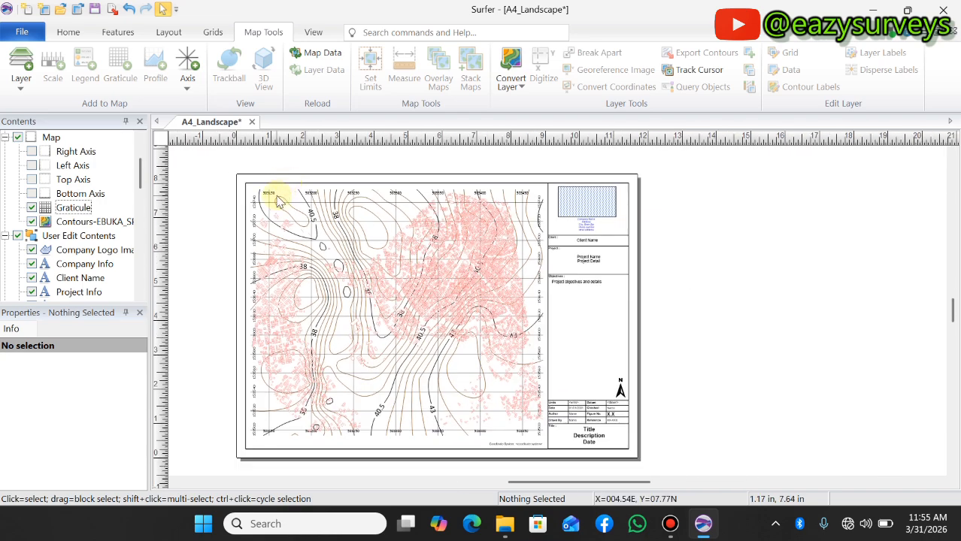
pyautogui.scroll(1, 338, 225)
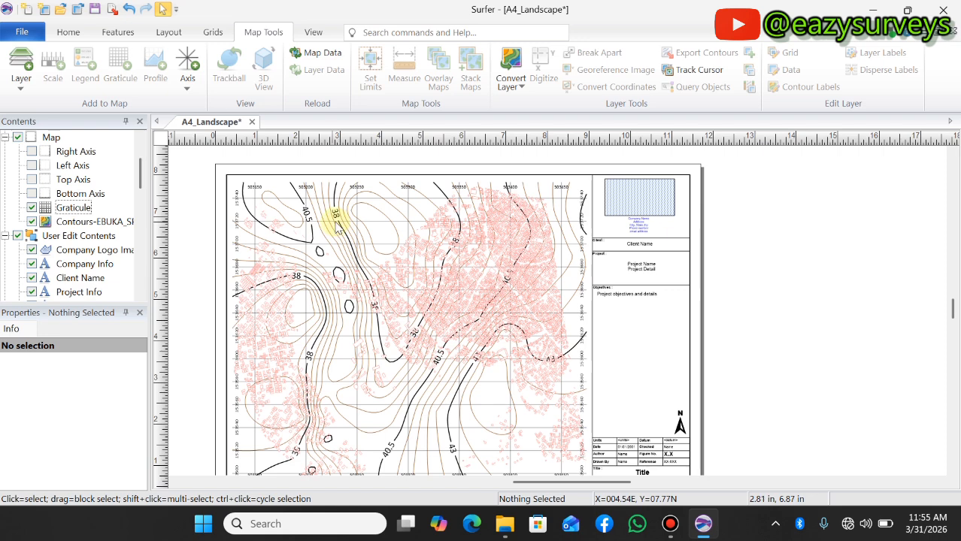
pyautogui.scroll(-1, 337, 224)
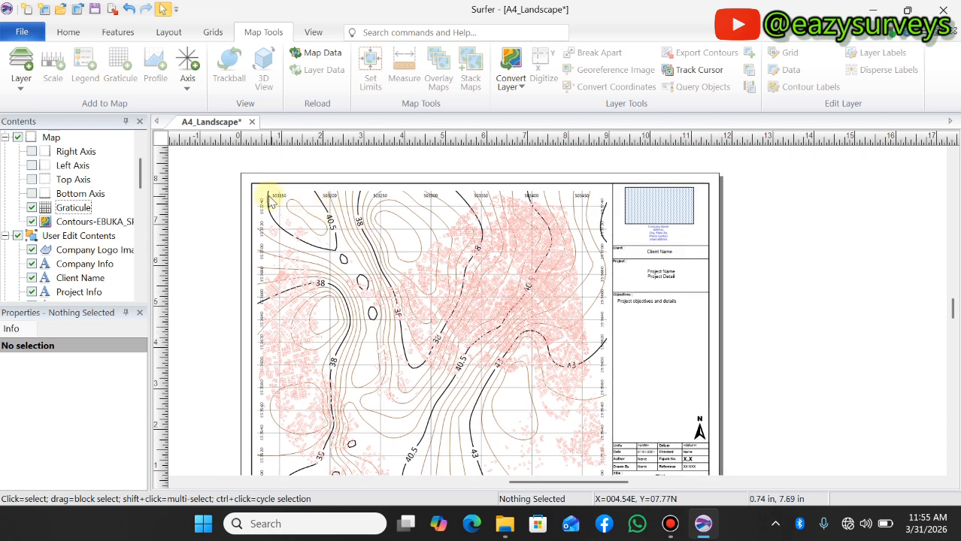
pyautogui.scroll(-1, 258, 195)
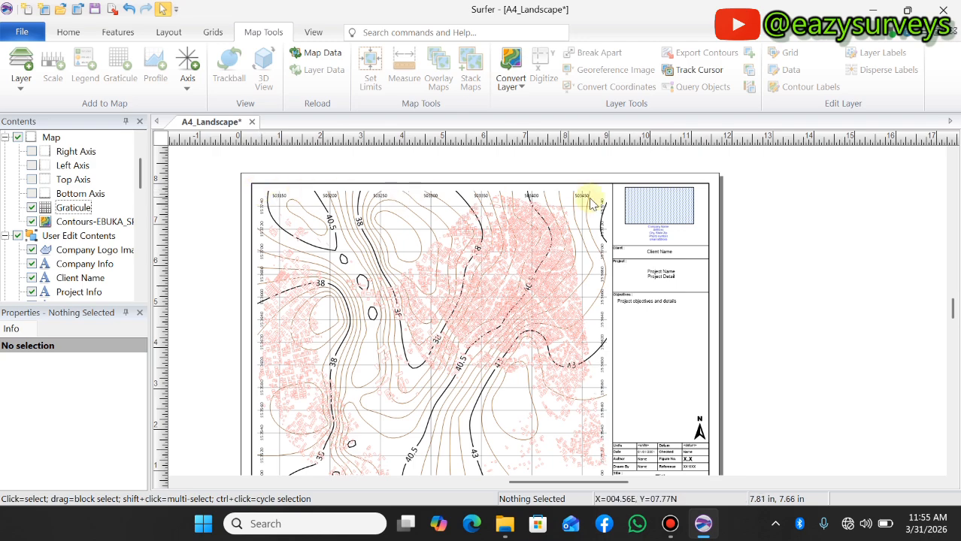
pyautogui.scroll(-1, 379, 242)
pyautogui.scroll(-1, 376, 235)
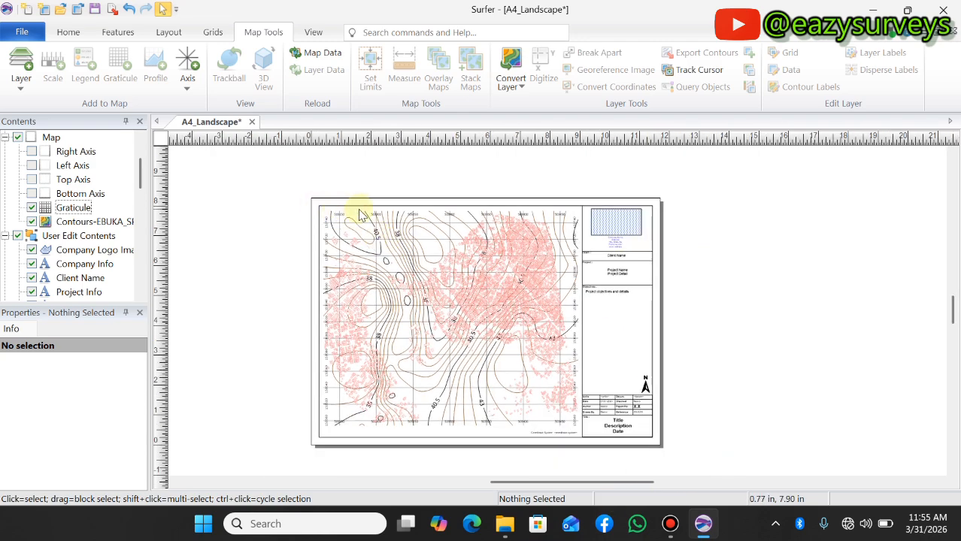
# Draw a rectangle around the contour map and its coordinate labels as a border, just inside the layout frame
pyautogui.scroll(1, 469, 421)
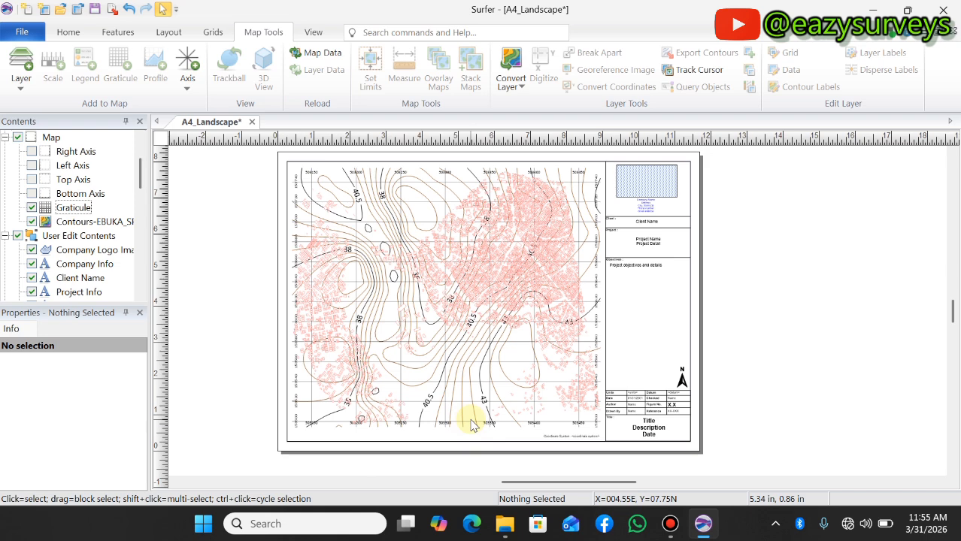
pyautogui.click(67, 32)
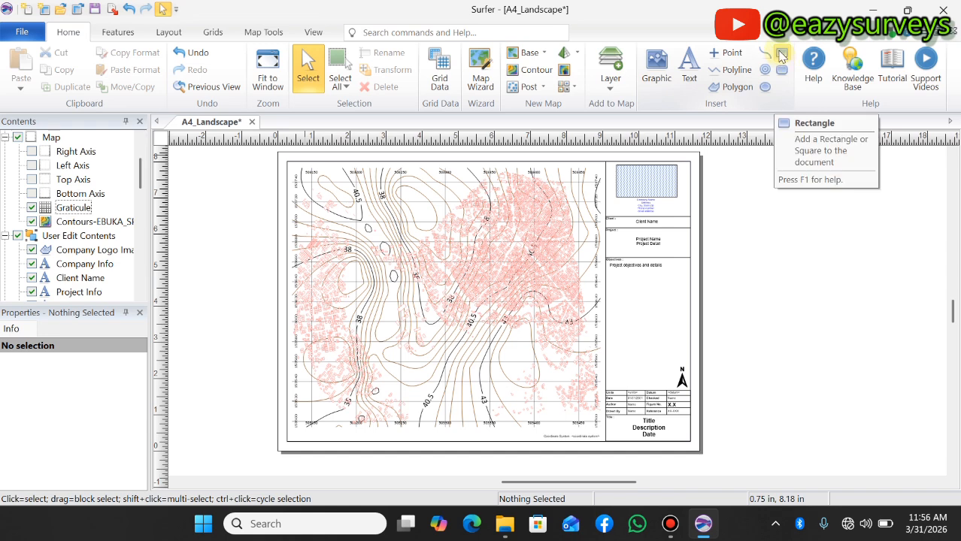
pyautogui.click(780, 56)
pyautogui.scroll(1, 299, 171)
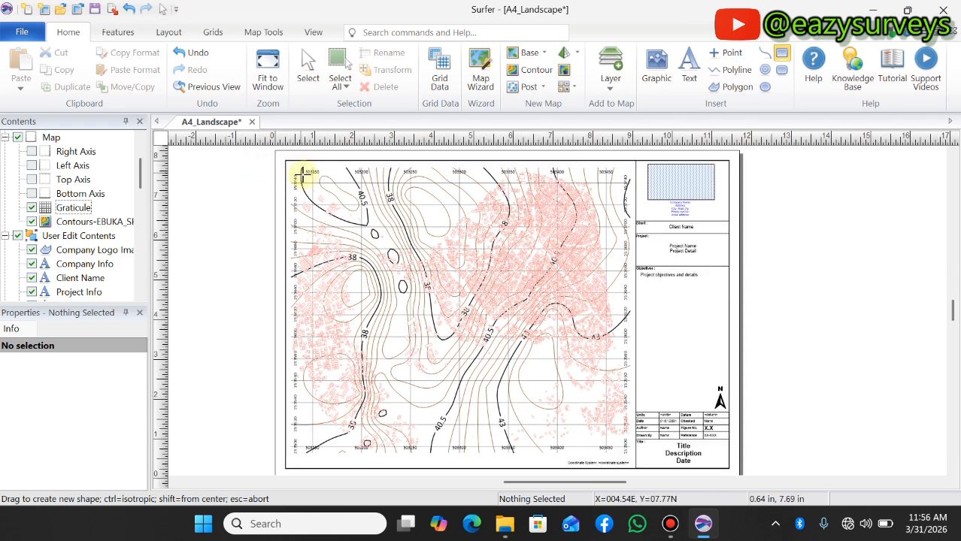
pyautogui.moveTo(288, 165); pyautogui.dragTo(632, 455)
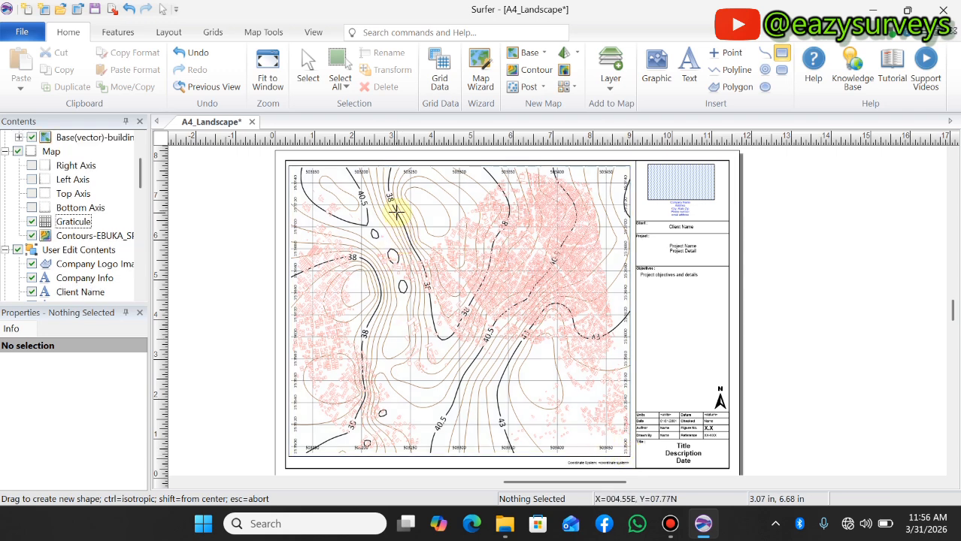
pyautogui.press('Escape')
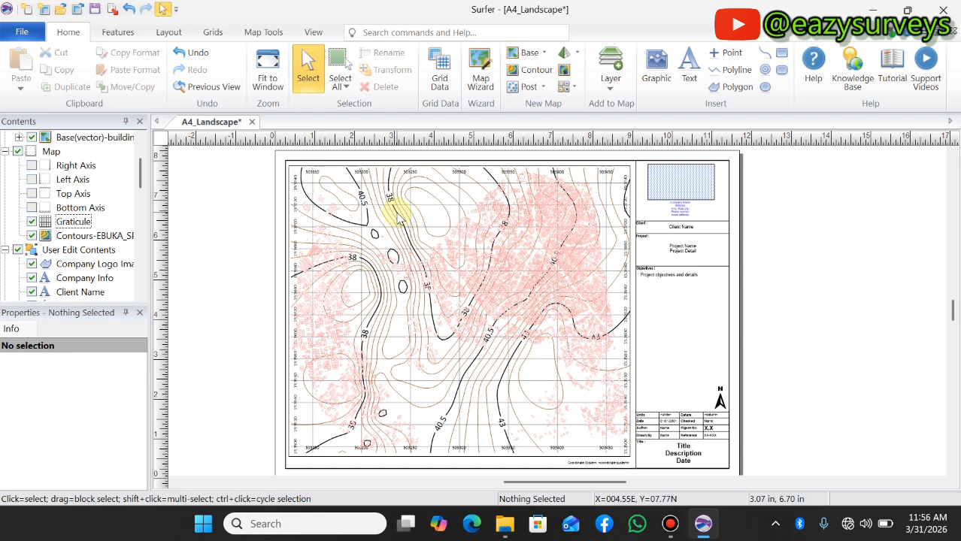
# Examine the bordered map and how the building outlines appear against the contours and grid
pyautogui.scroll(-2, 334, 194)
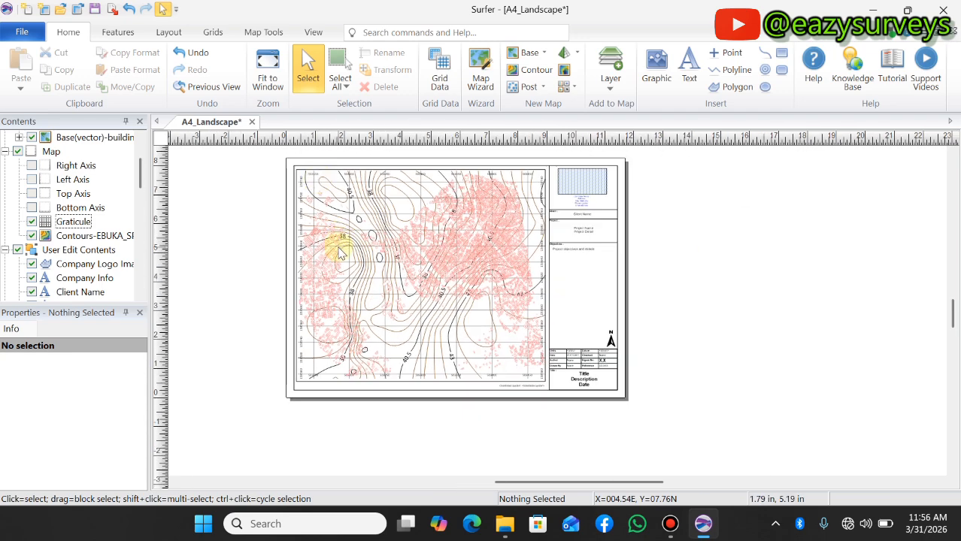
pyautogui.scroll(2, 338, 233)
pyautogui.scroll(-1, 380, 301)
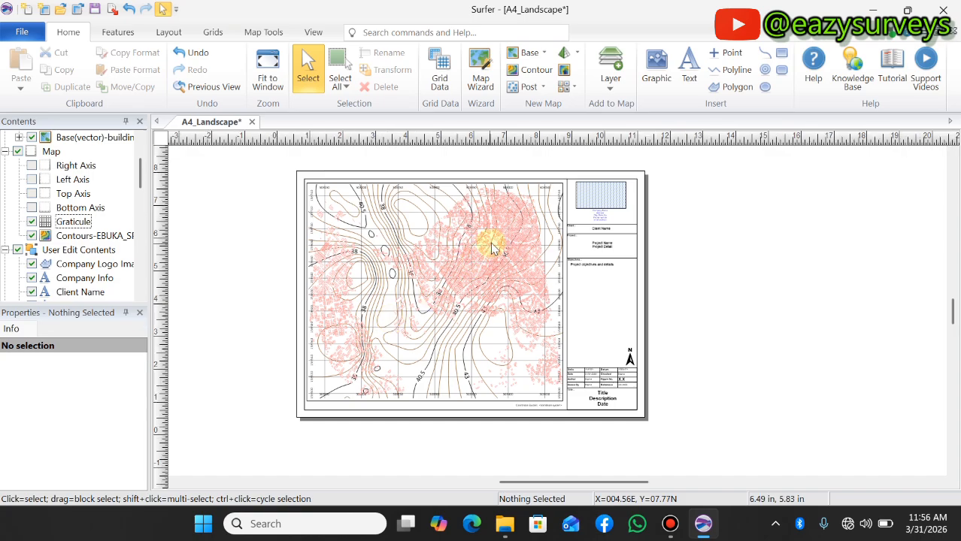
pyautogui.scroll(3, 467, 278)
pyautogui.scroll(2, 440, 290)
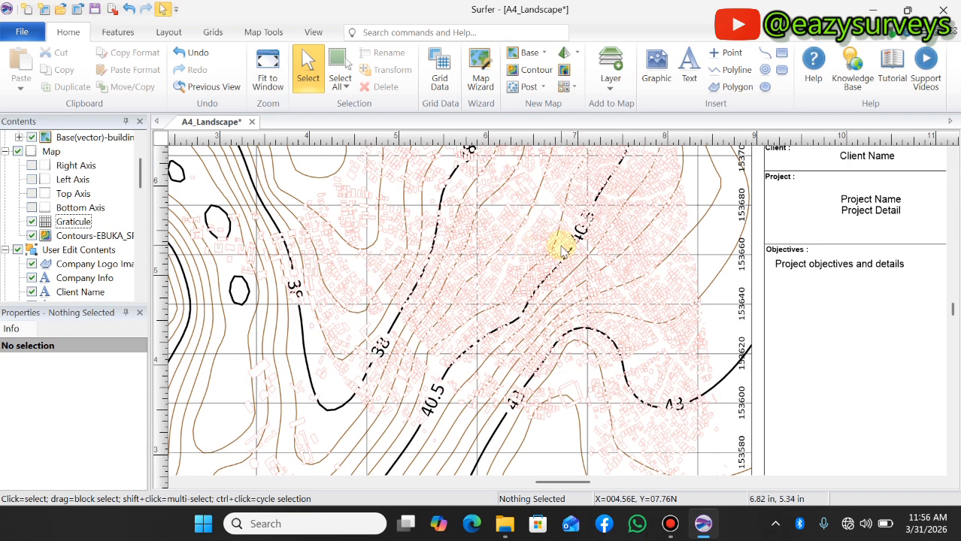
pyautogui.scroll(-1, 557, 272)
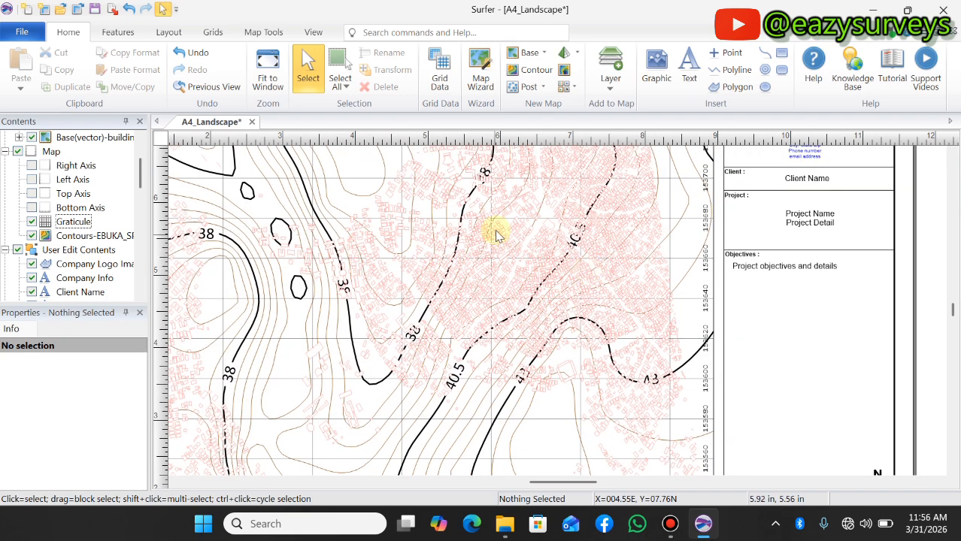
pyautogui.scroll(1, 505, 242)
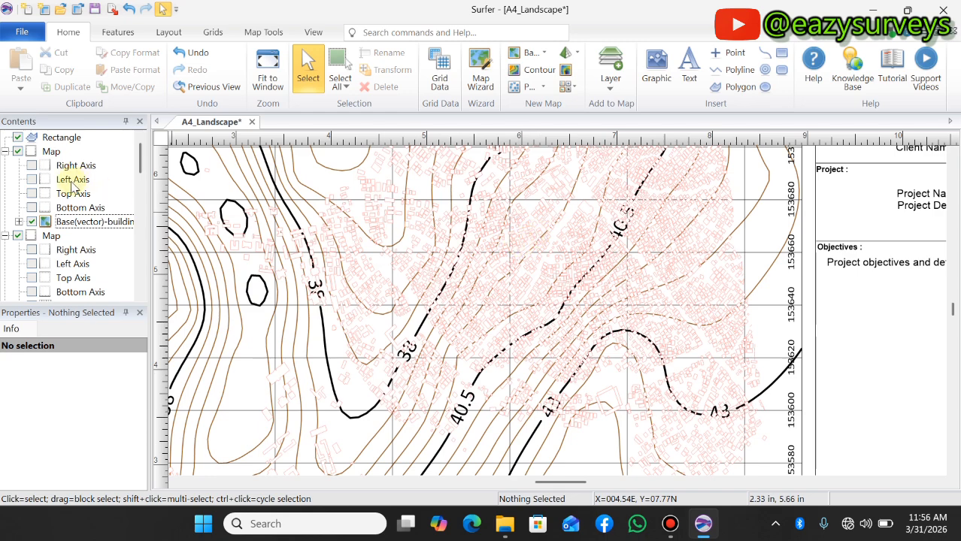
# Set the fill foreground color of the buildings base (vector) layer to red
pyautogui.click(73, 222)
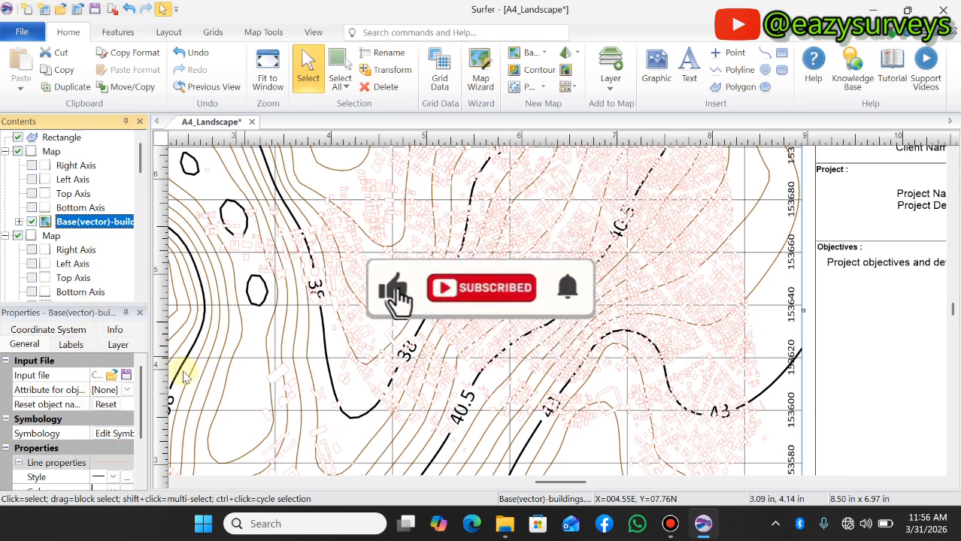
pyautogui.scroll(-2, 103, 443)
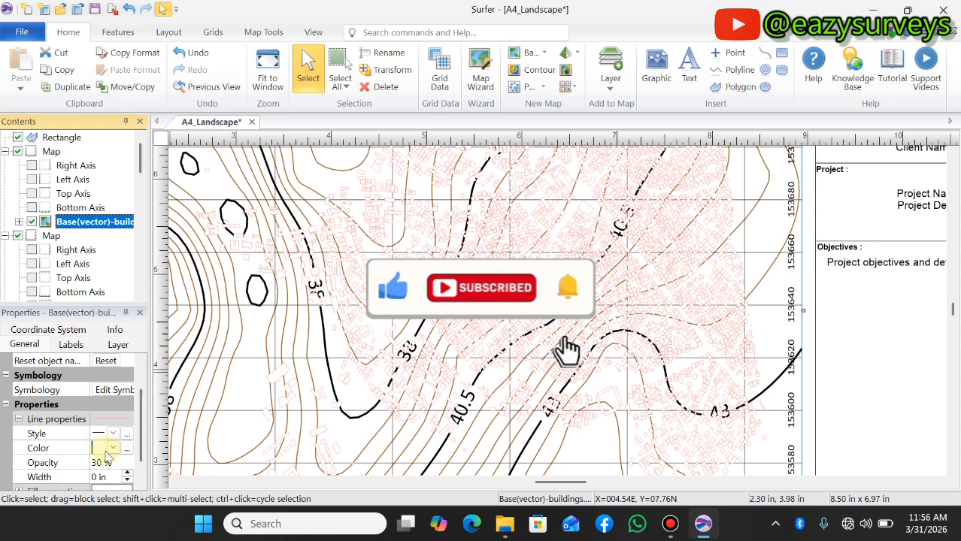
pyautogui.scroll(-1, 105, 457)
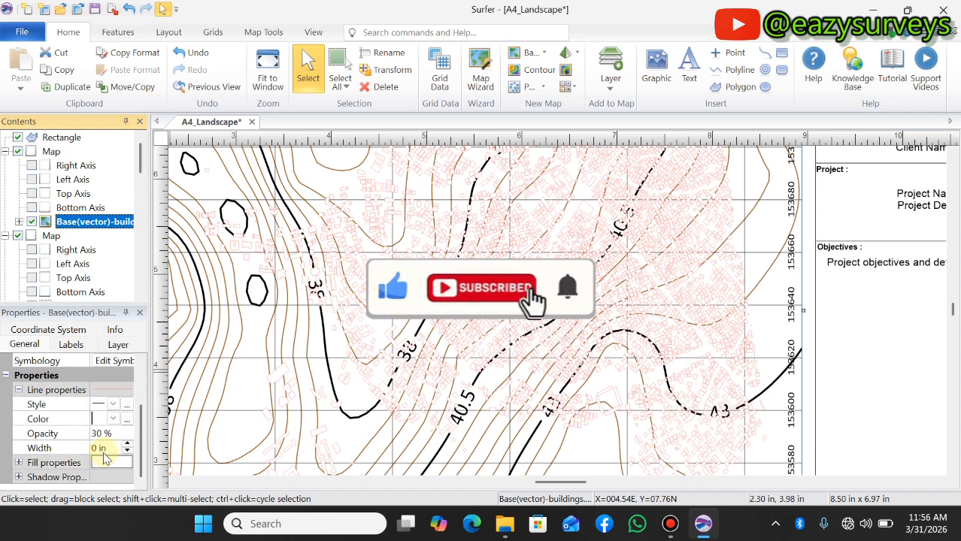
pyautogui.click(19, 463)
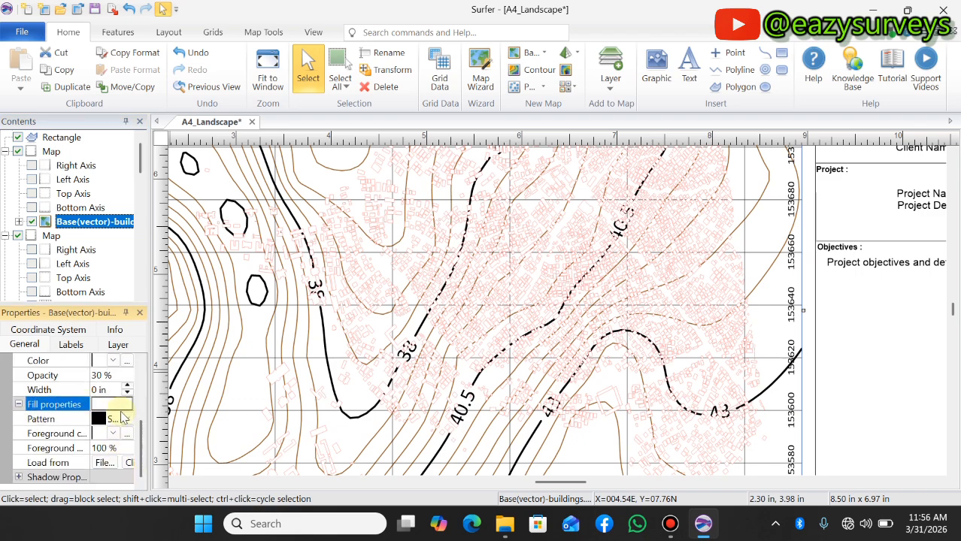
pyautogui.click(114, 434)
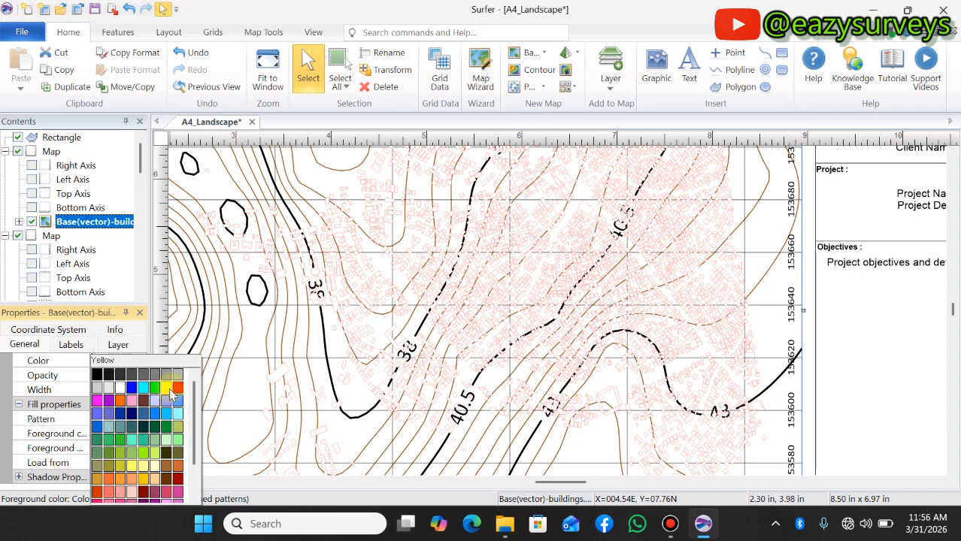
pyautogui.click(173, 386)
pyautogui.scroll(-3, 369, 366)
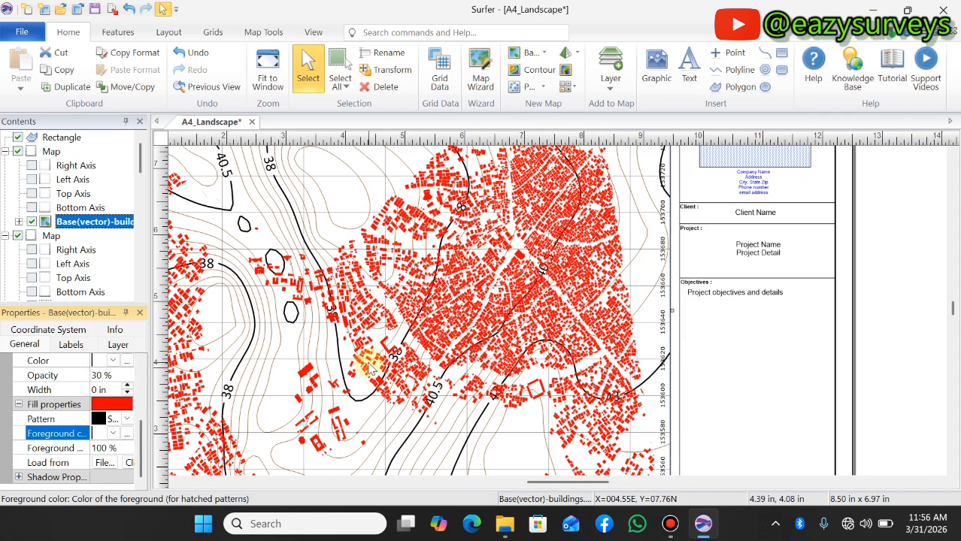
# Change the fill foreground color of the buildings base (vector) layer to white and deselect the layer
pyautogui.scroll(-2, 368, 367)
pyautogui.scroll(4, 241, 410)
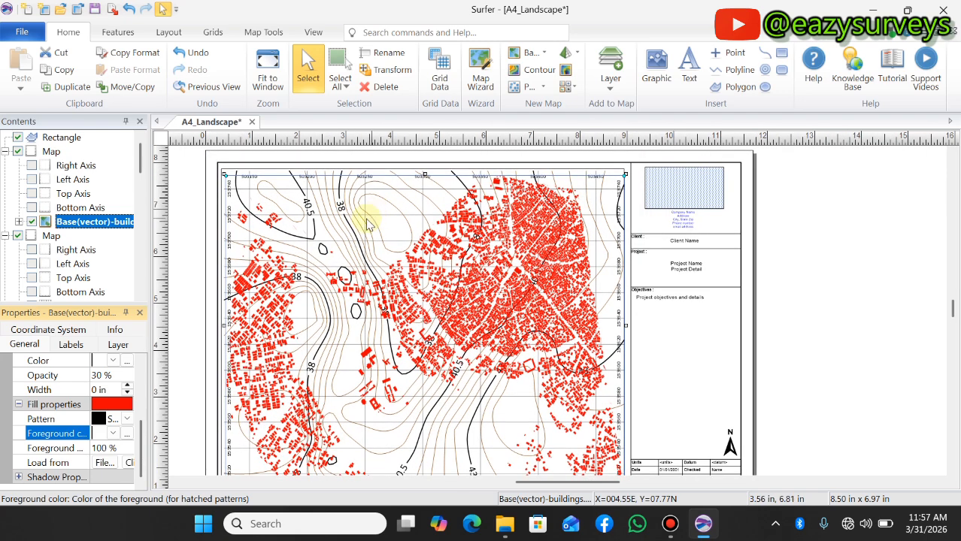
pyautogui.click(117, 436)
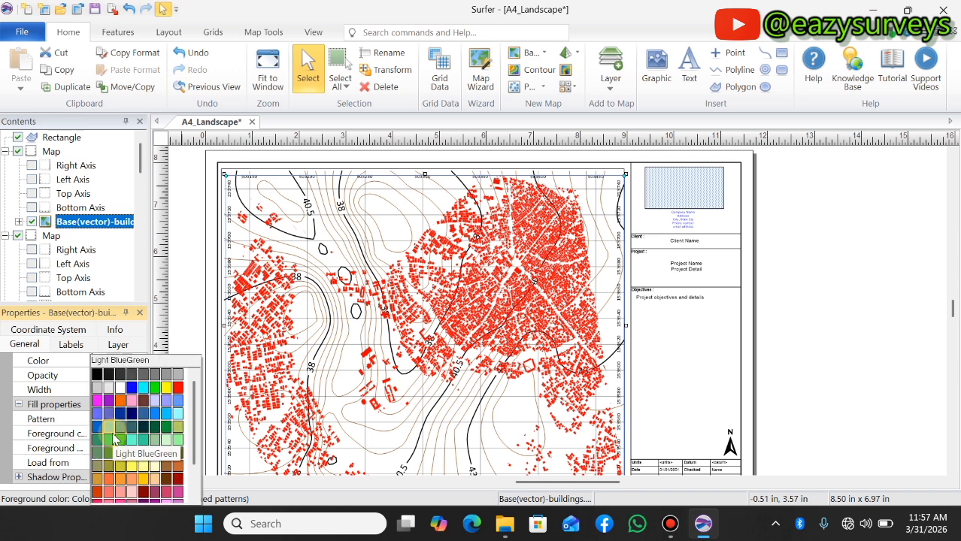
pyautogui.click(124, 409)
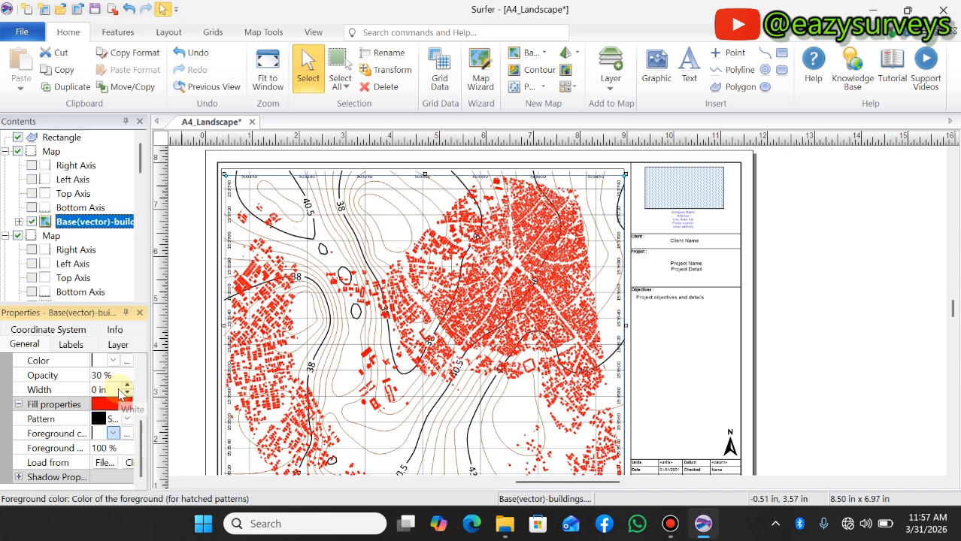
pyautogui.click(814, 263)
# Examine how the white-filled buildings appear against the contour lines, grid and coordinate labels across the map
pyautogui.scroll(-1, 594, 242)
pyautogui.scroll(1, 502, 310)
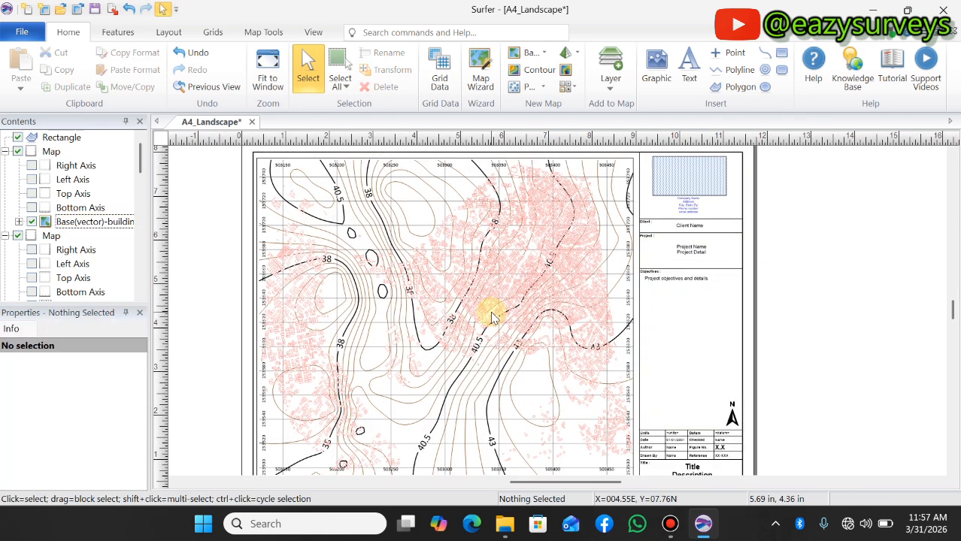
pyautogui.scroll(-2, 492, 316)
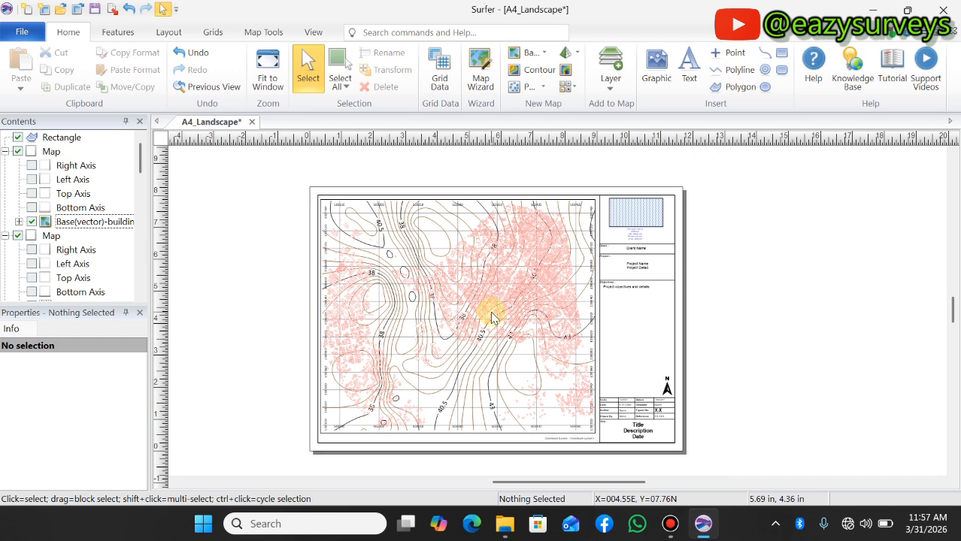
pyautogui.scroll(1, 467, 318)
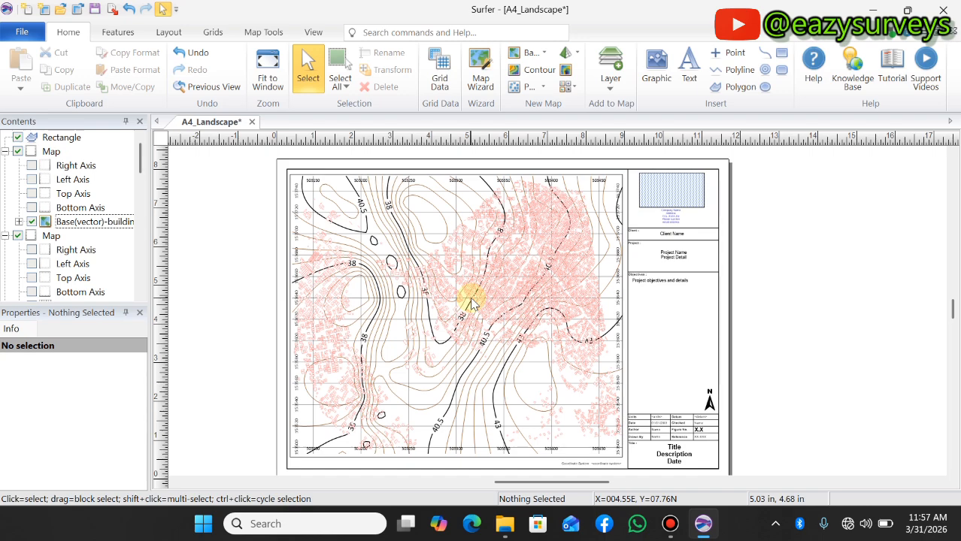
pyautogui.scroll(1, 472, 304)
pyautogui.scroll(-2, 472, 304)
pyautogui.scroll(1, 455, 338)
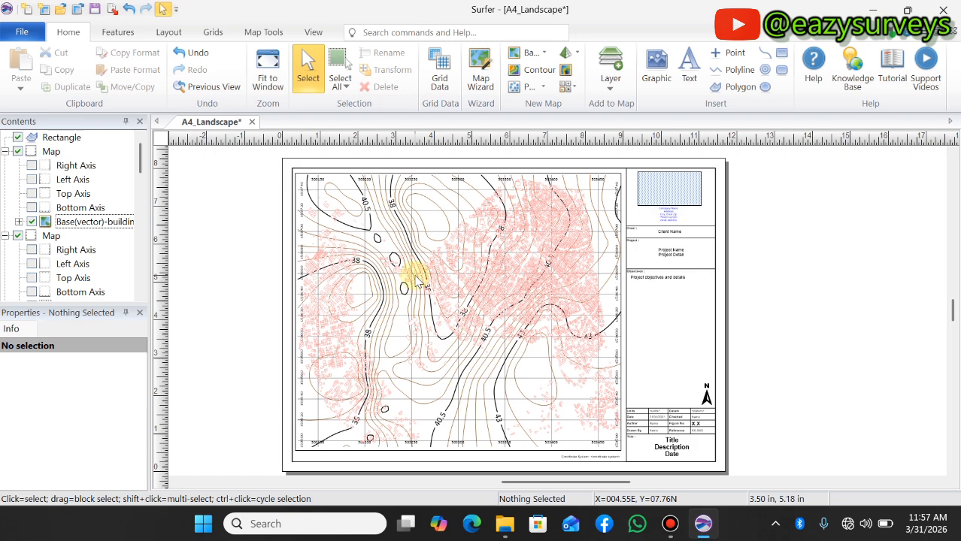
pyautogui.scroll(-1, 432, 254)
pyautogui.scroll(2, 430, 248)
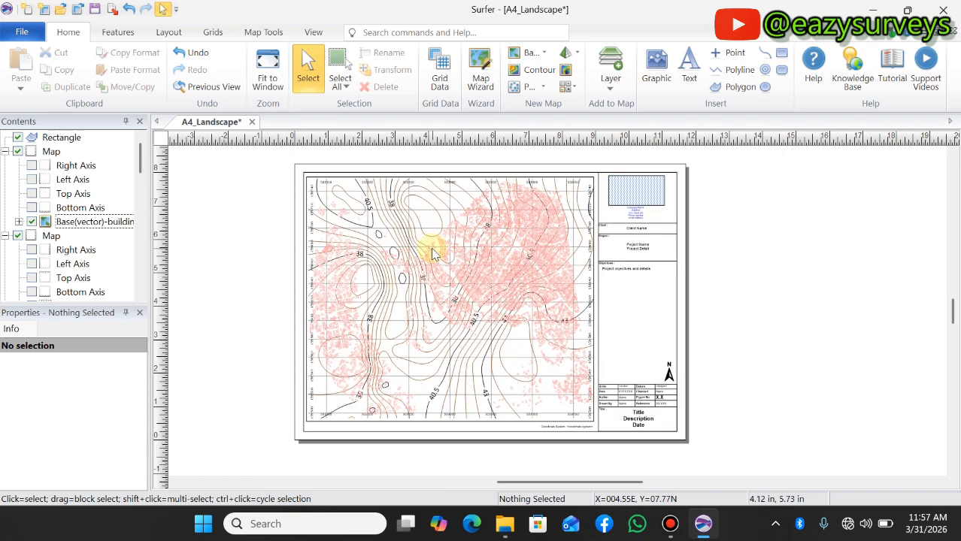
# Examine the title block, north arrow and project fields beside the map, and review the overall landscape layout
pyautogui.scroll(-1, 696, 426)
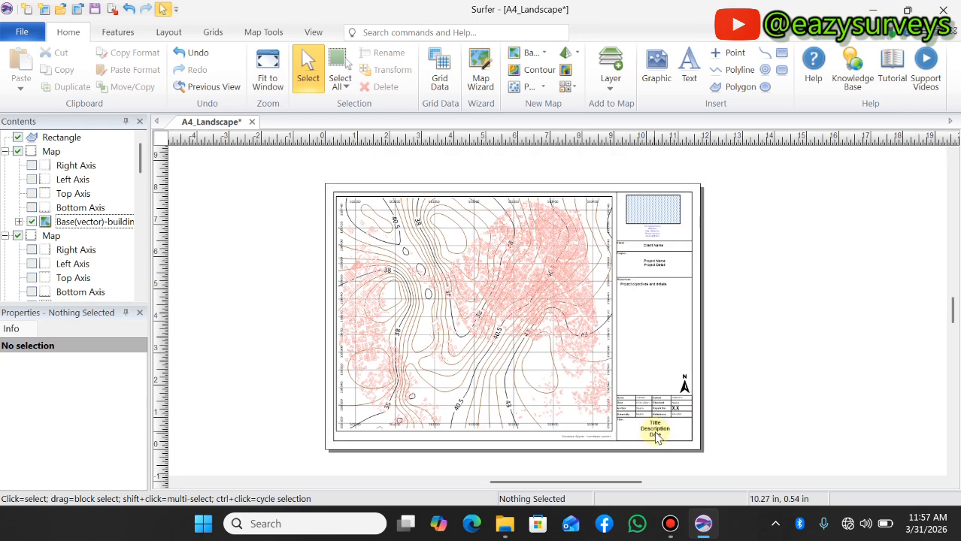
pyautogui.scroll(1, 656, 438)
pyautogui.scroll(-2, 650, 414)
pyautogui.scroll(1, 666, 350)
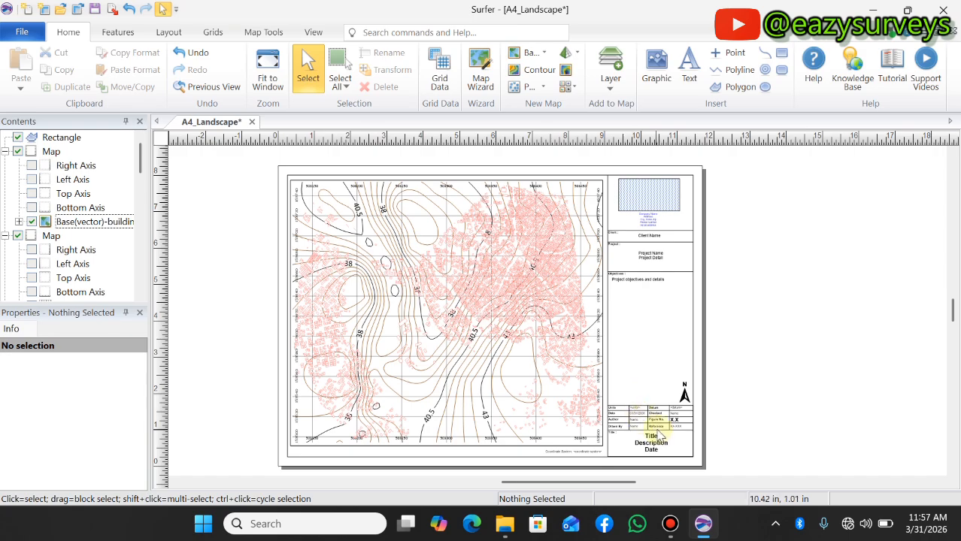
pyautogui.scroll(2, 662, 436)
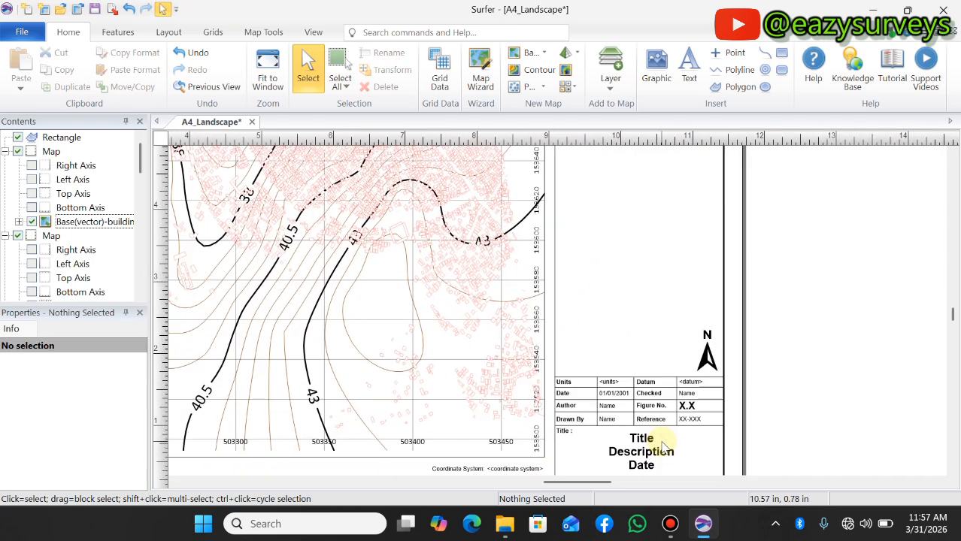
pyautogui.scroll(-2, 663, 447)
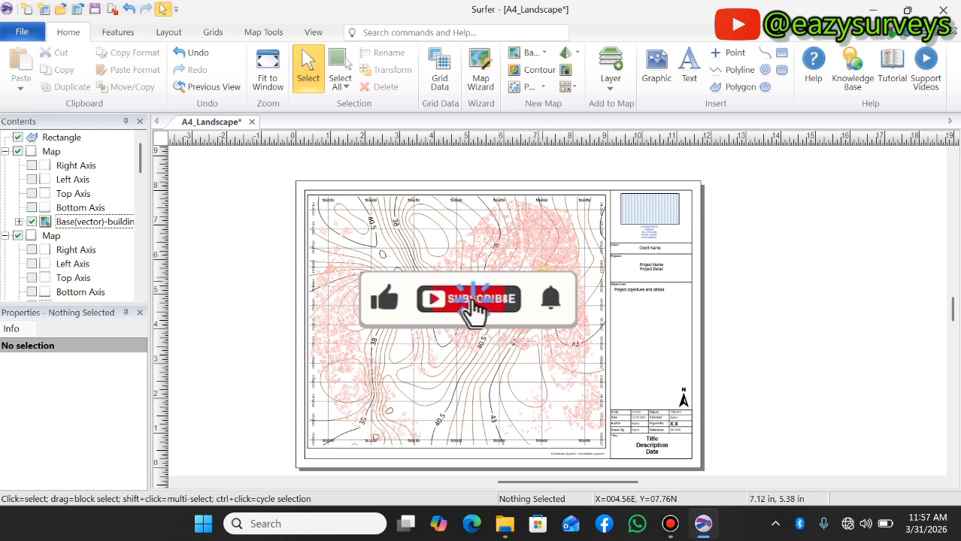
pyautogui.scroll(1, 590, 325)
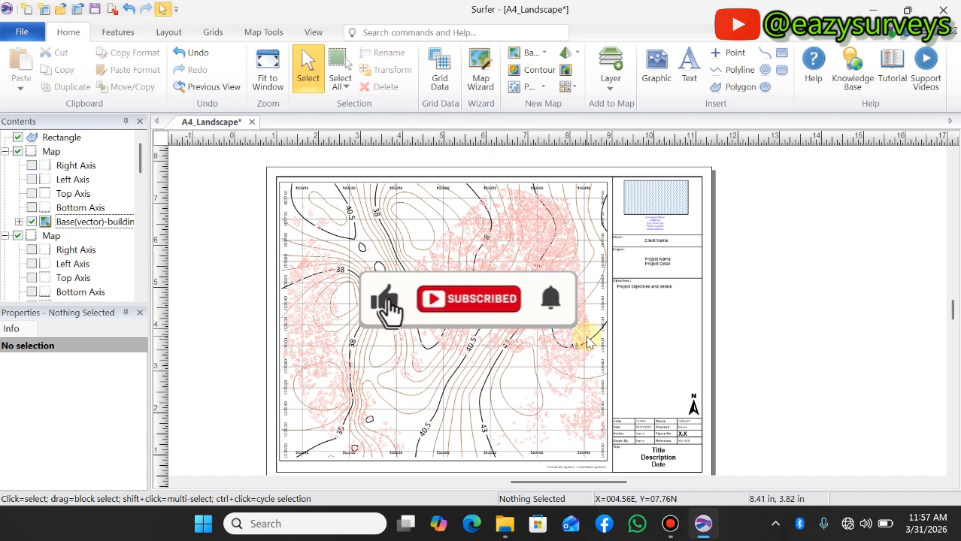
pyautogui.scroll(1, 589, 341)
pyautogui.scroll(-2, 589, 341)
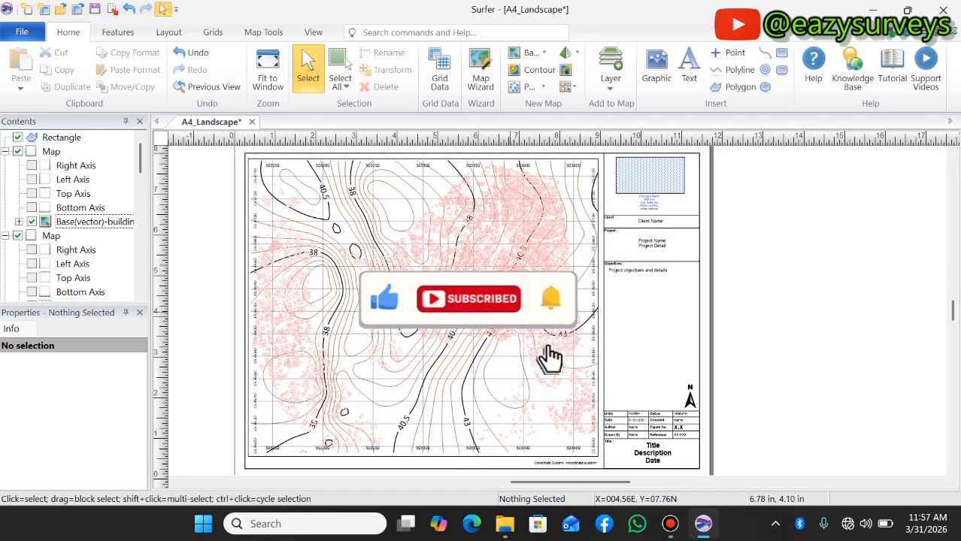